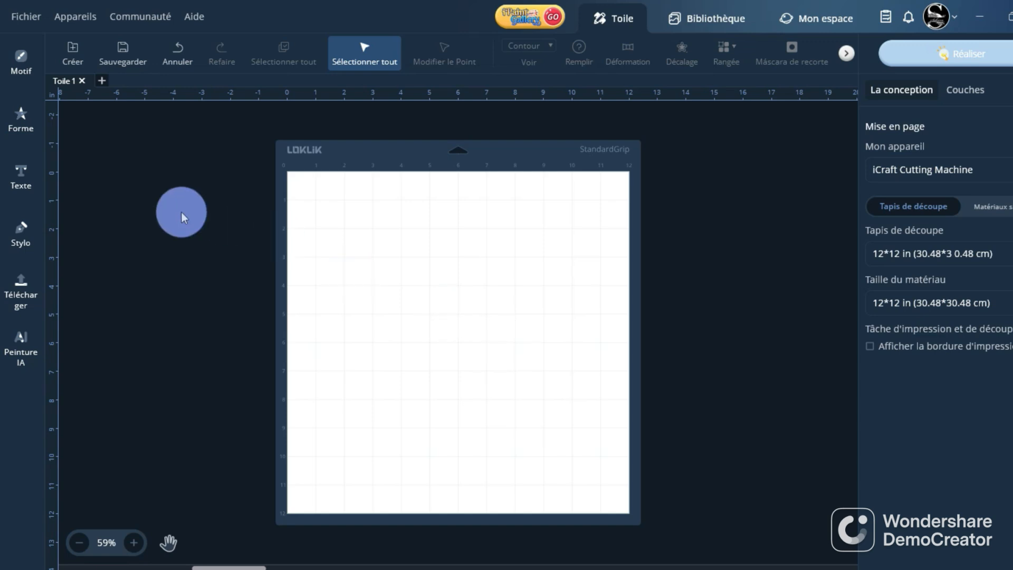
# Step: Insert the banner shape with two cut corners and rotate it to about 270° so the cut corners point up
pyautogui.click(30, 128)
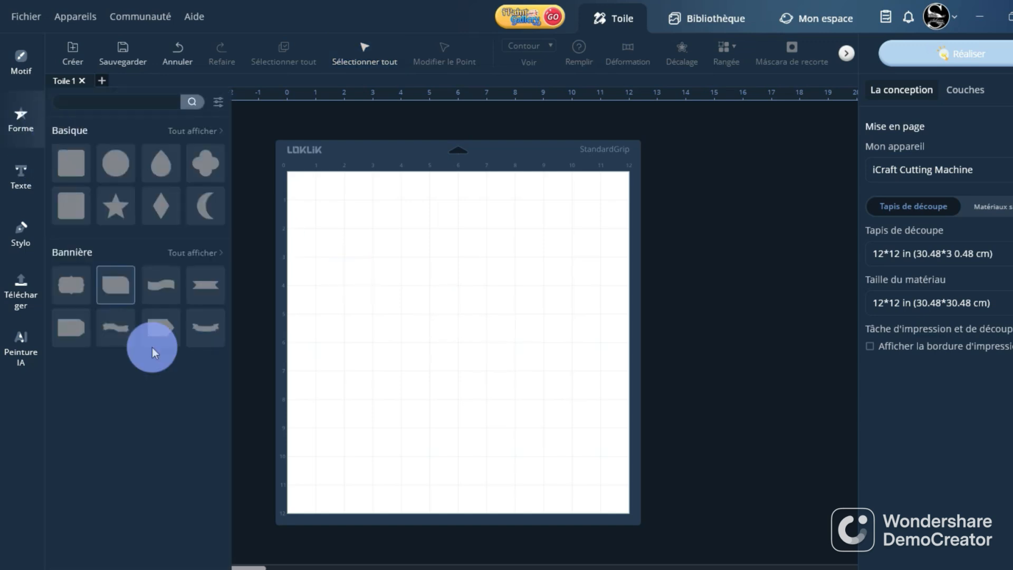
pyautogui.click(74, 331)
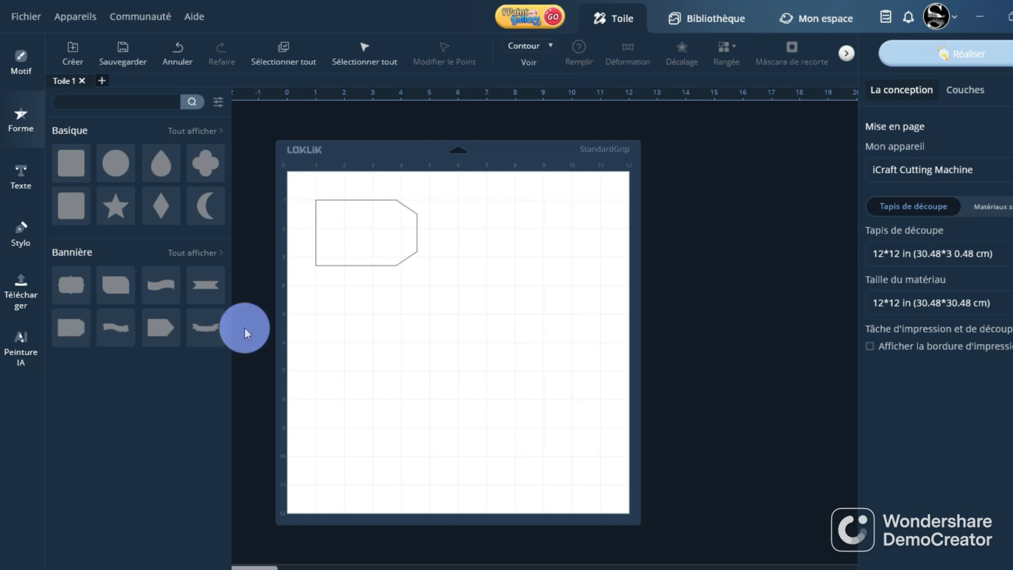
pyautogui.click(375, 252)
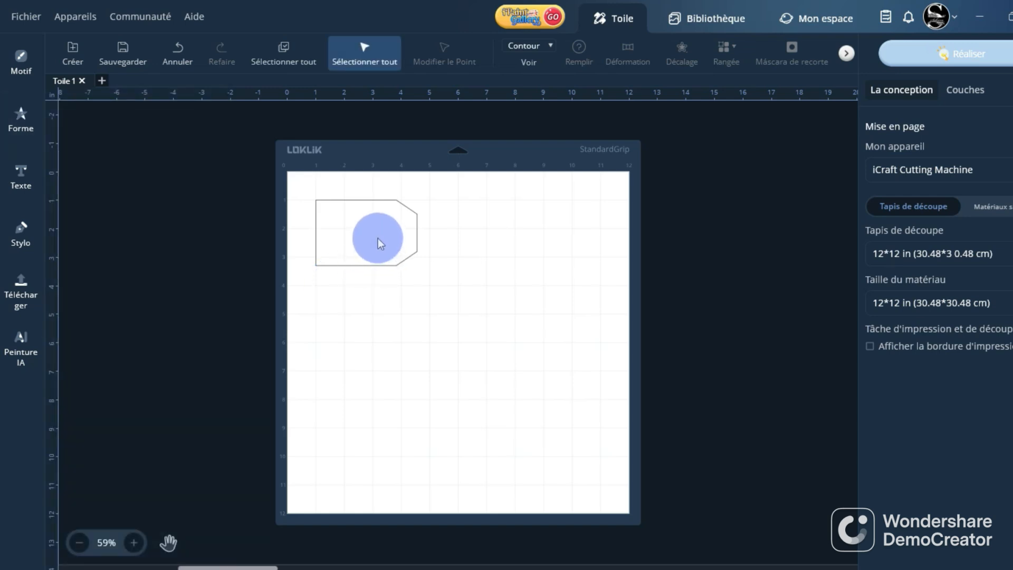
pyautogui.click(378, 238)
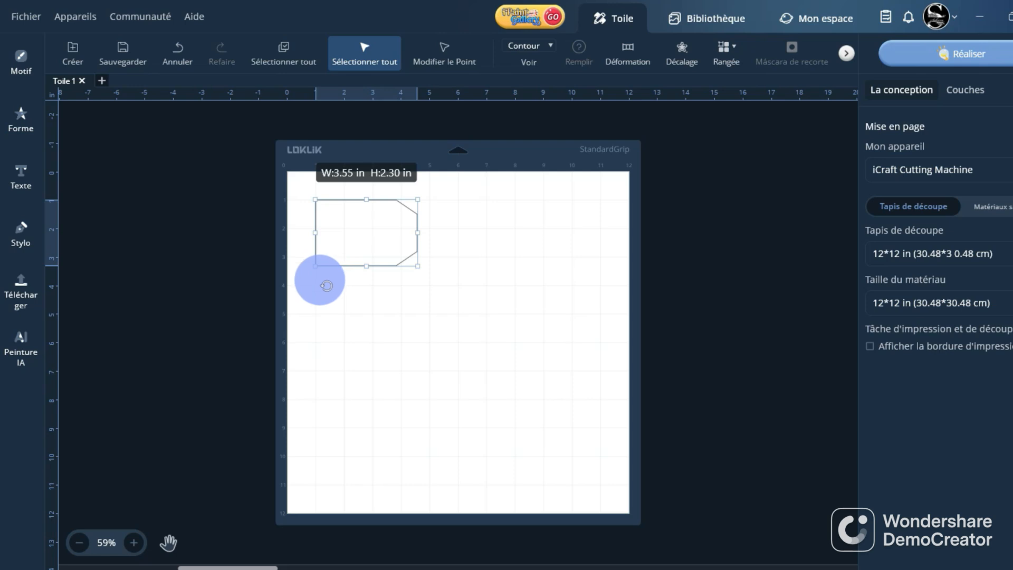
pyautogui.moveTo(324, 283); pyautogui.dragTo(430, 303)
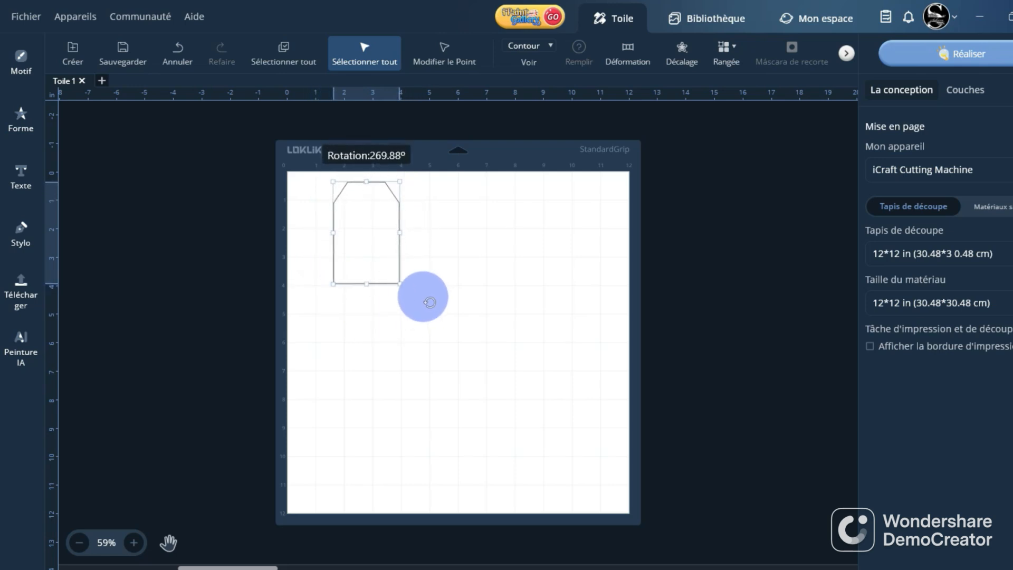
pyautogui.click(414, 319)
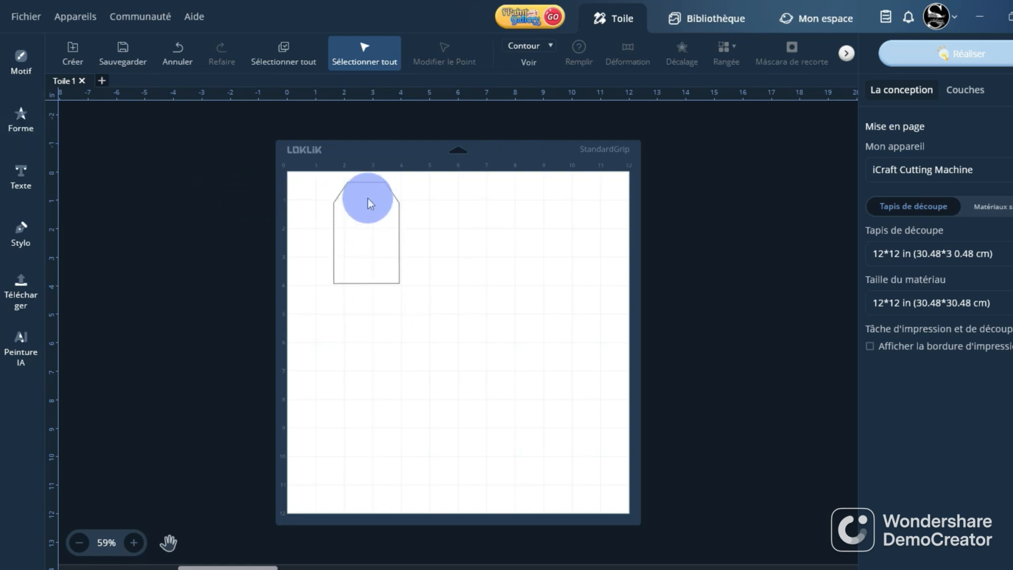
# Step: Insert a basic circle and move it into the empty area below the tag shape
pyautogui.click(33, 125)
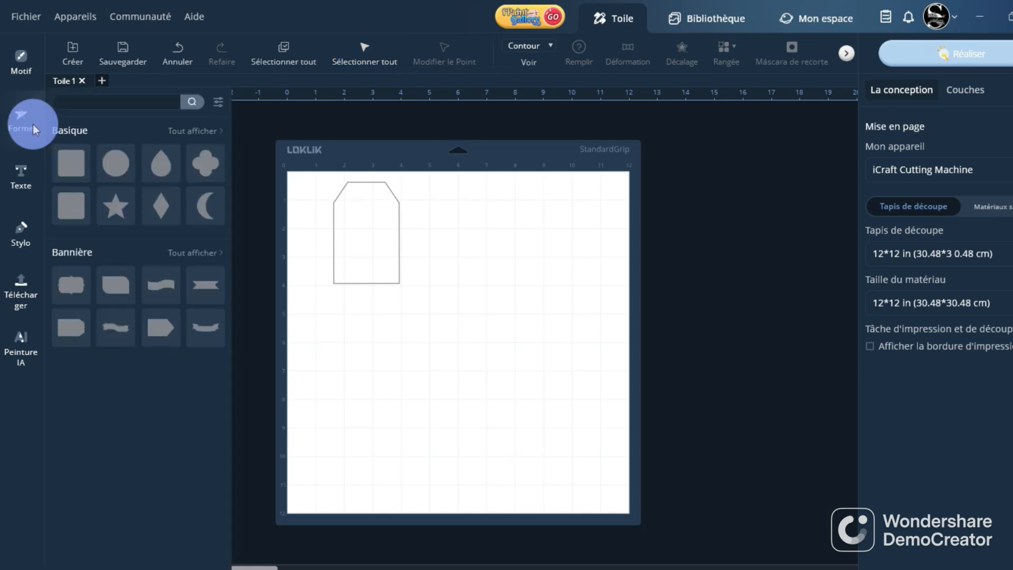
pyautogui.click(111, 166)
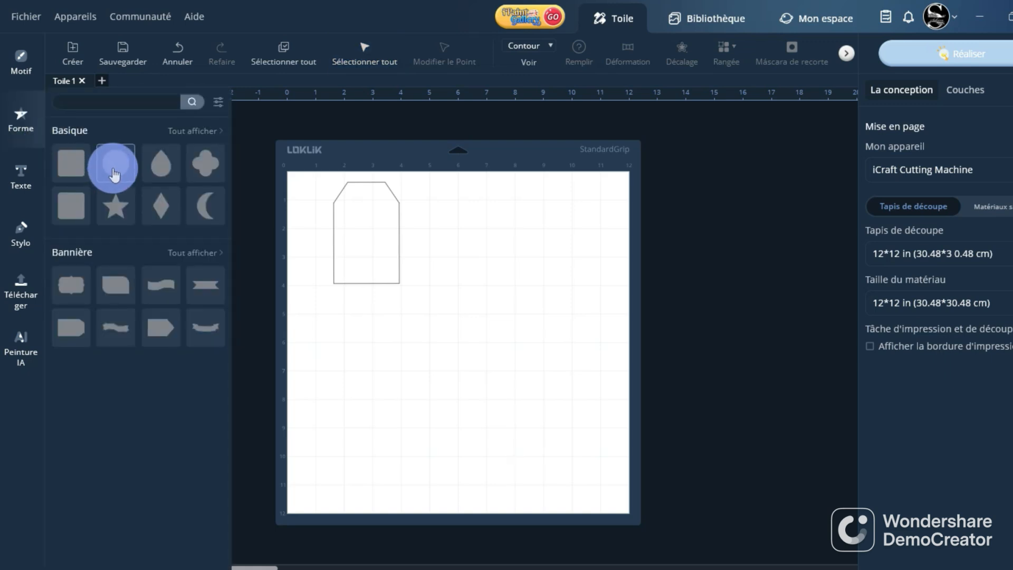
pyautogui.click(338, 271)
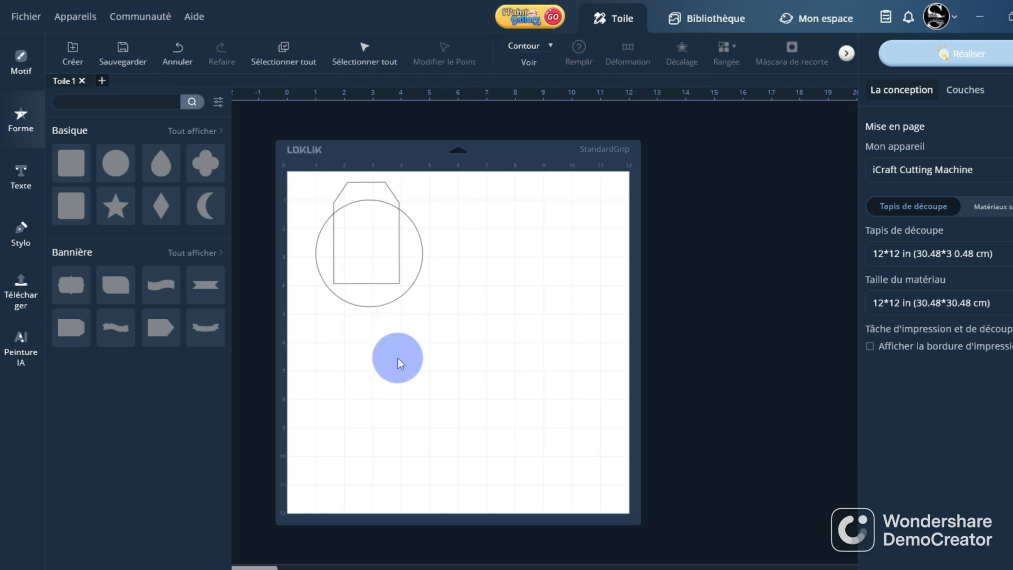
pyautogui.click(397, 362)
pyautogui.moveTo(360, 258); pyautogui.dragTo(399, 374)
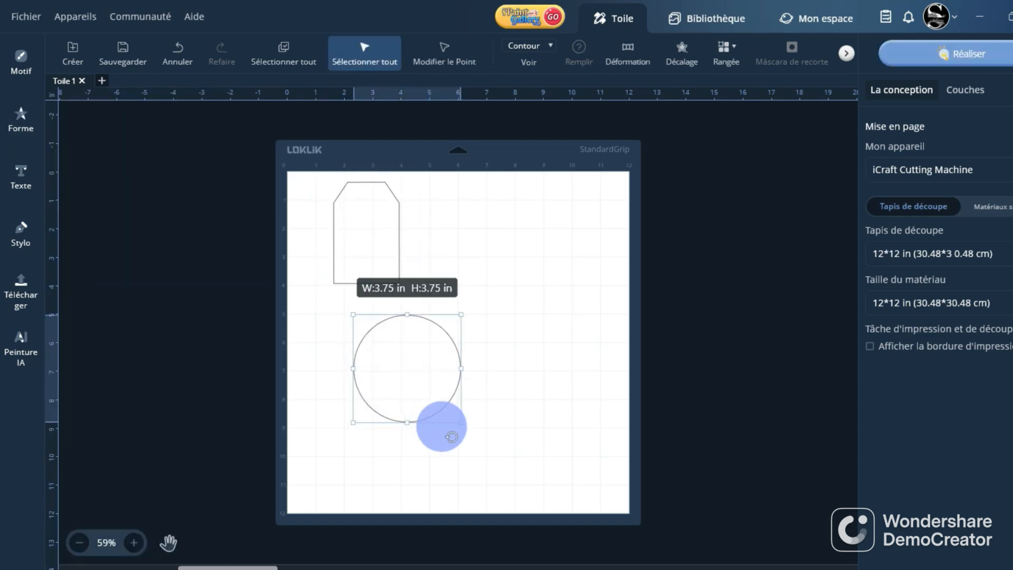
# Step: Switch the canvas display from outlines to filled shapes (Remplir)
pyautogui.click(540, 49)
pyautogui.click(530, 76)
pyautogui.click(487, 398)
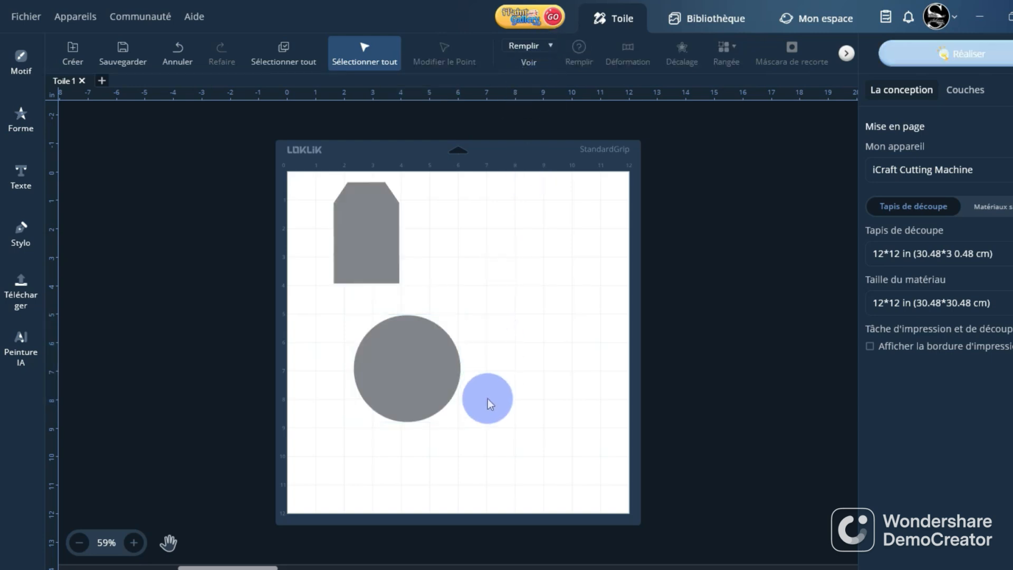
# Step: Shrink the circle to about 0.48 in wide and fill it with white (FFFFFF)
pyautogui.click(416, 375)
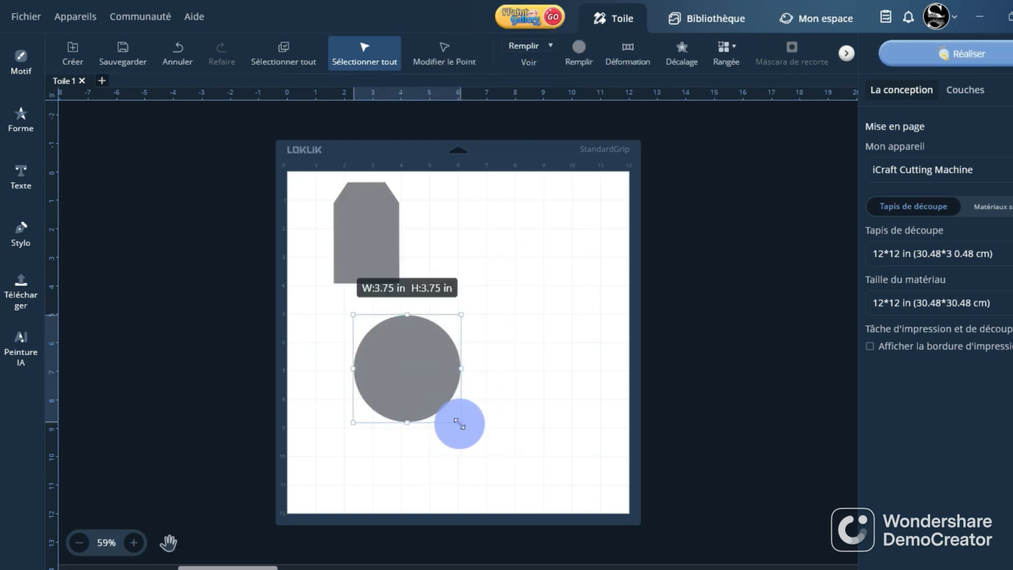
pyautogui.moveTo(459, 424); pyautogui.dragTo(369, 330)
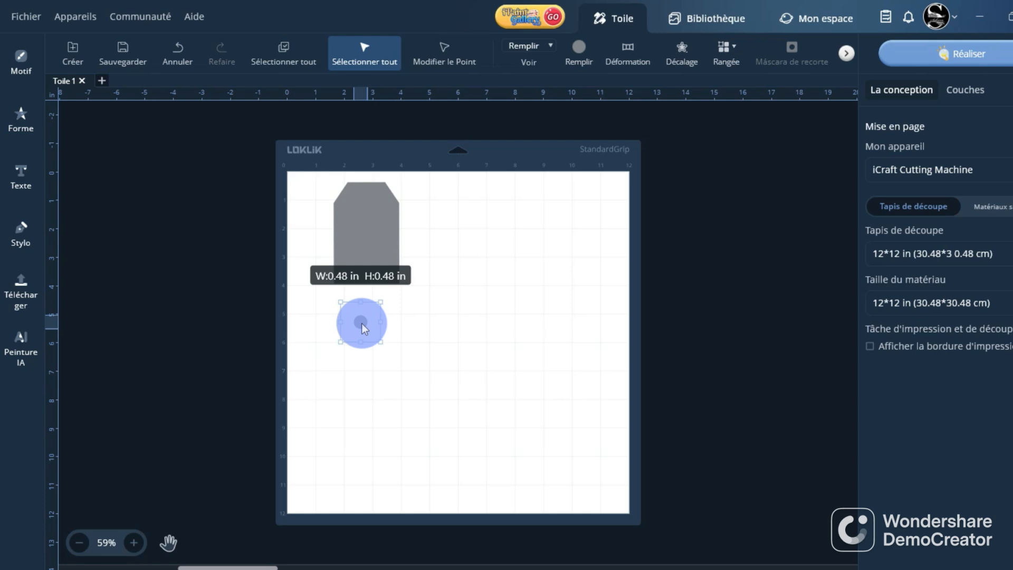
pyautogui.click(590, 58)
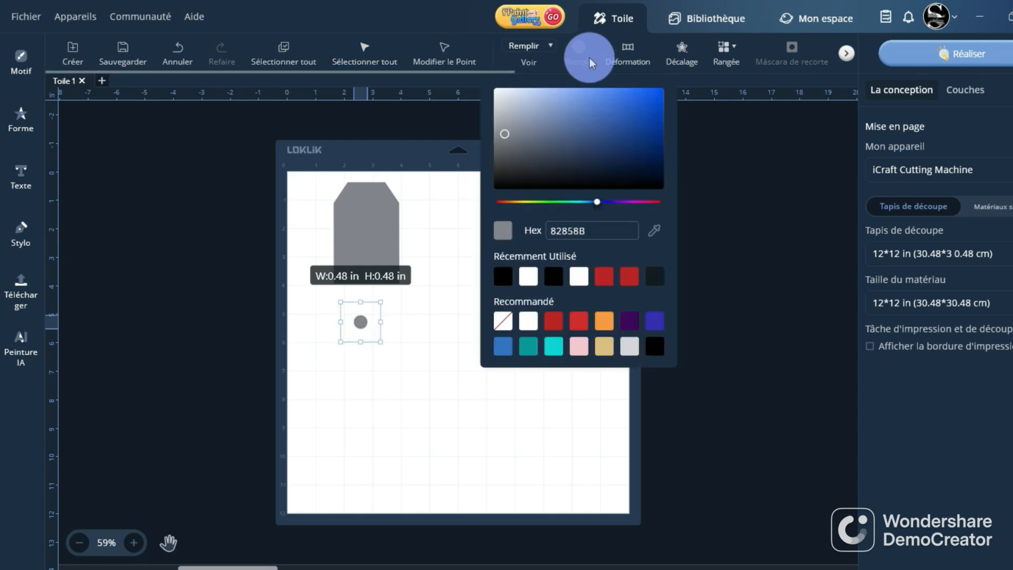
pyautogui.click(530, 281)
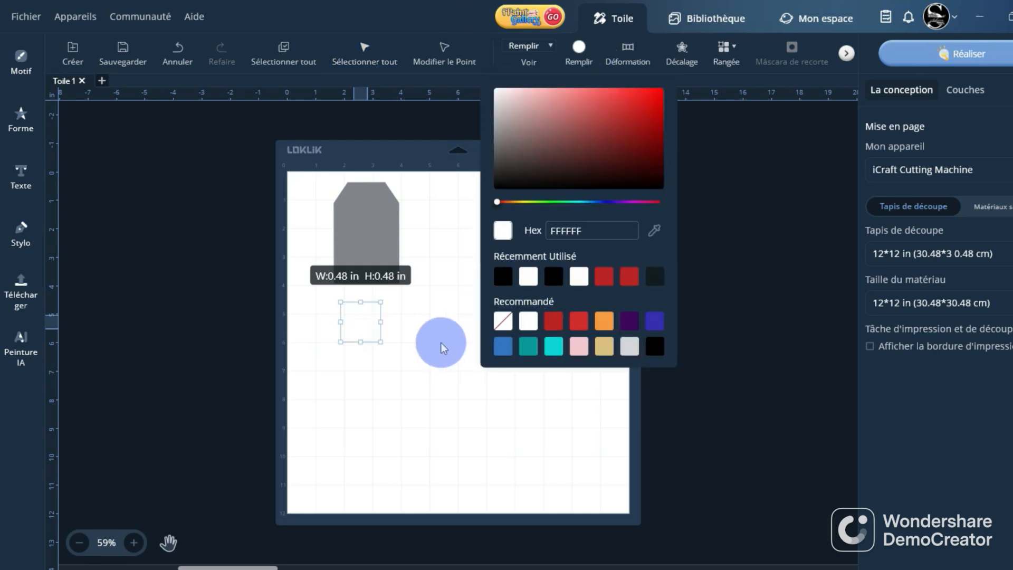
# Step: Place the white circle near the tag's upper edge, centred as its hole, at about 0.43 in wide
pyautogui.moveTo(361, 329); pyautogui.dragTo(364, 240)
pyautogui.moveTo(347, 314); pyautogui.dragTo(364, 213)
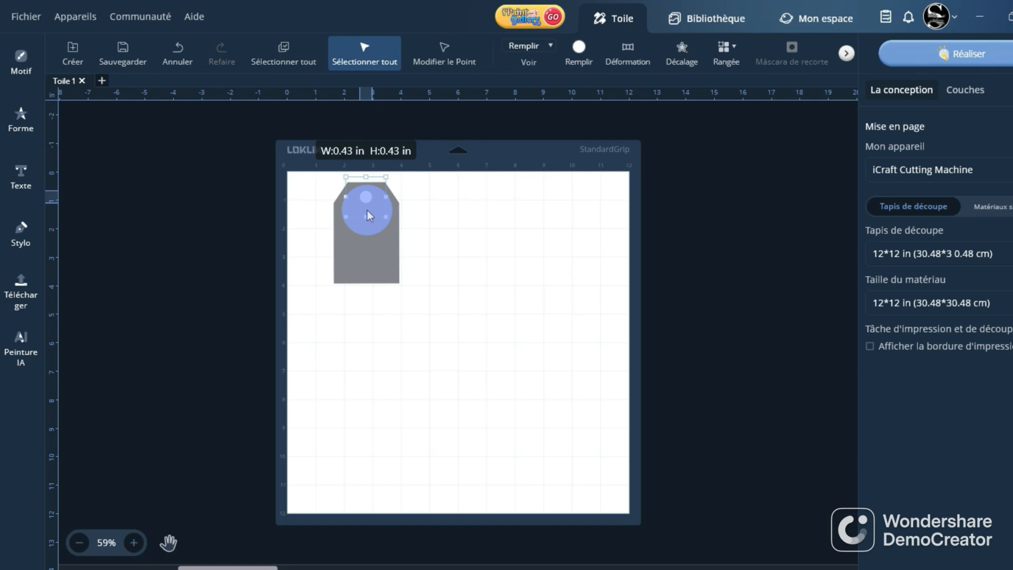
pyautogui.click(360, 258)
pyautogui.click(465, 280)
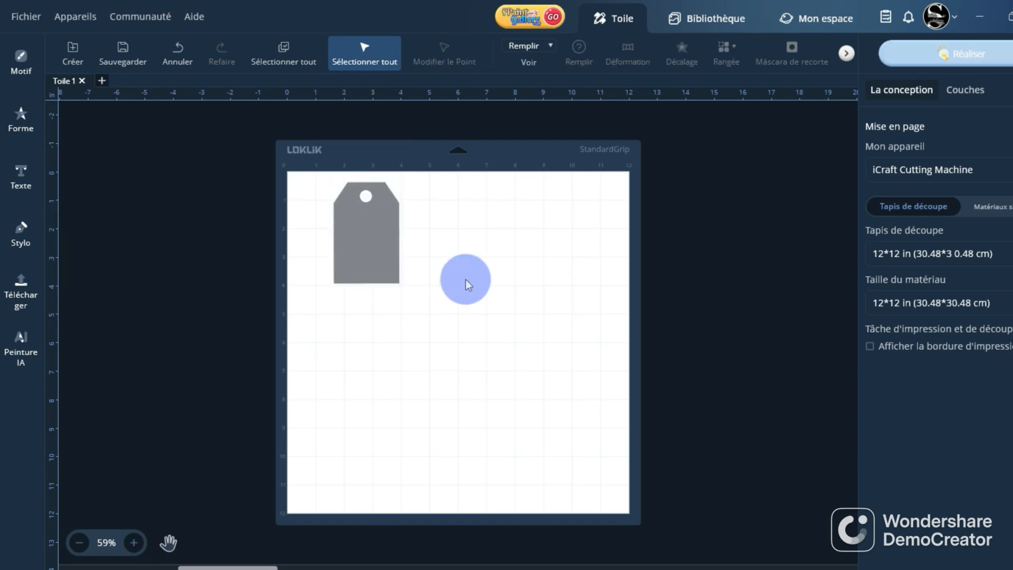
# Step: Group the tag with its white hole and move them together to the upper middle of the mat
pyautogui.click(368, 206)
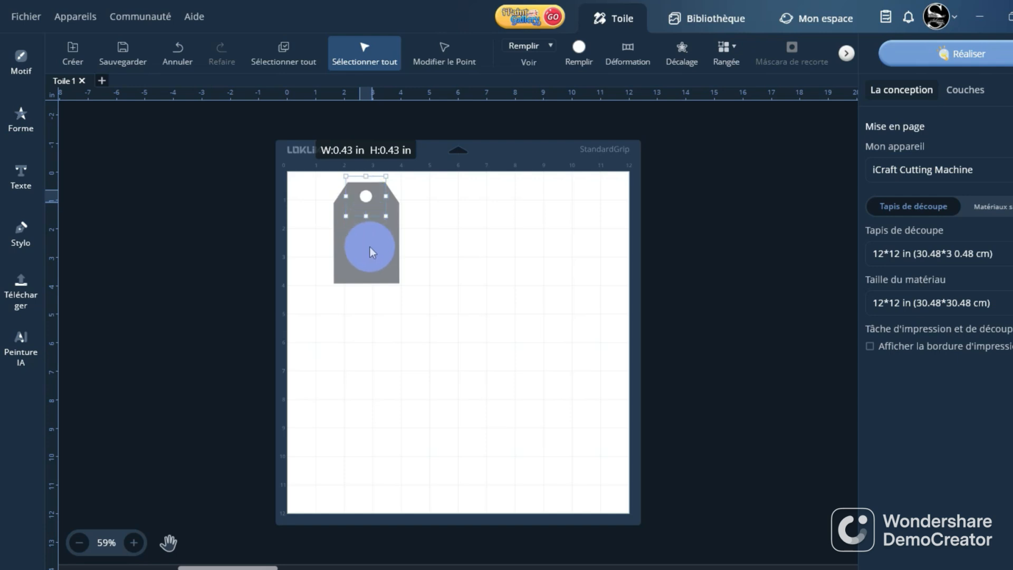
pyautogui.click(369, 247)
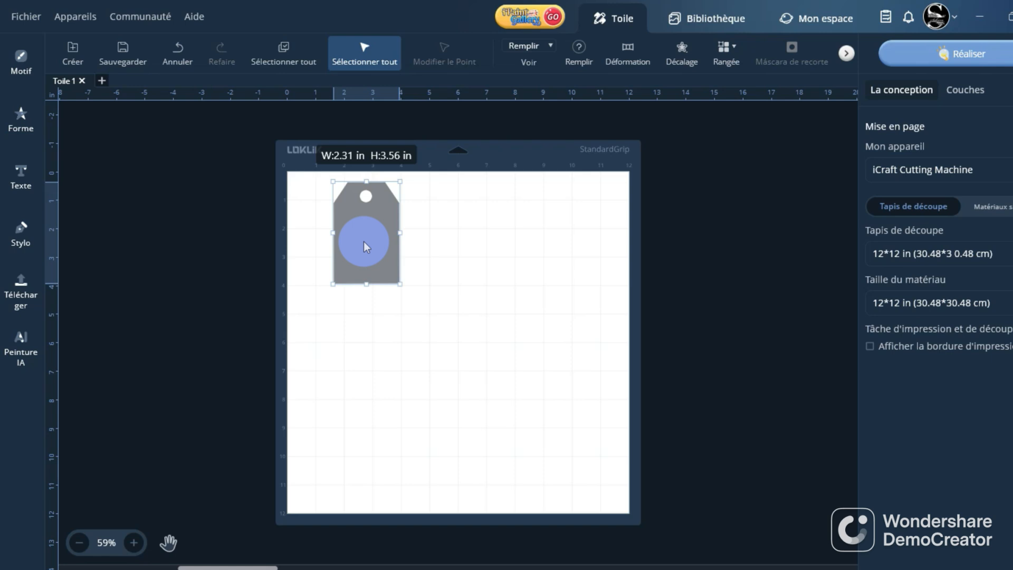
pyautogui.rightClick(364, 242)
pyautogui.click(419, 450)
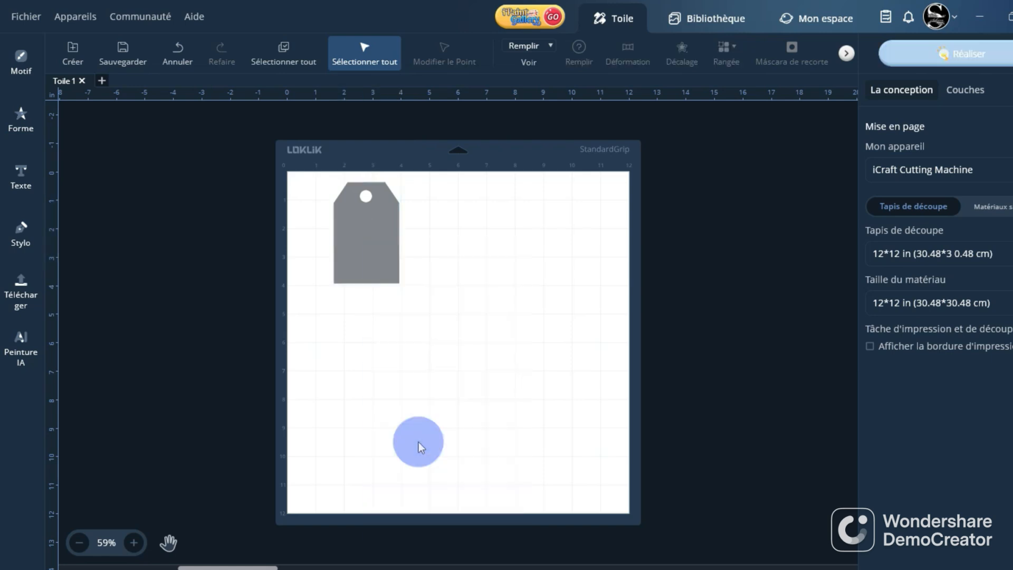
pyautogui.moveTo(384, 277); pyautogui.dragTo(447, 278)
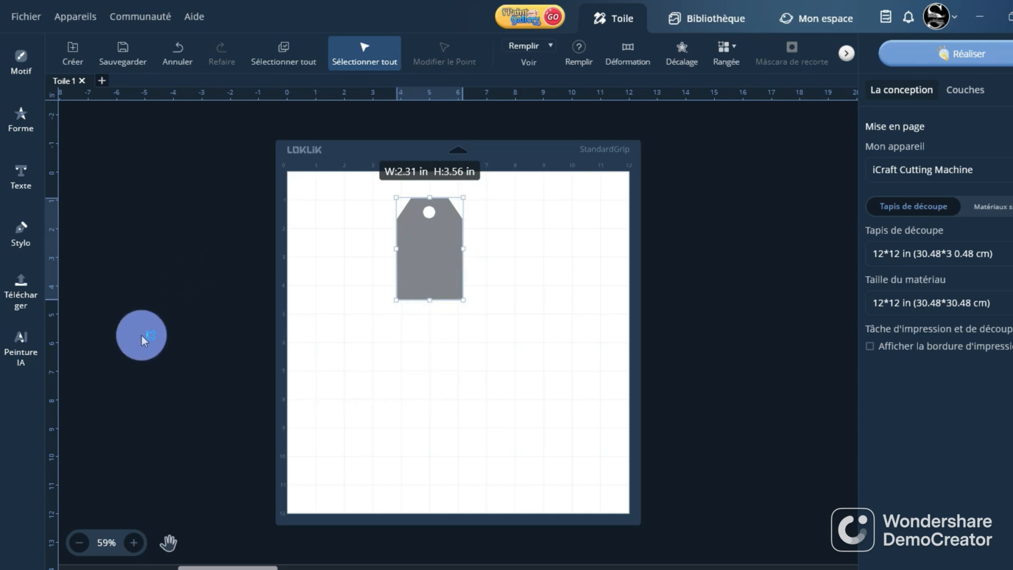
pyautogui.click(388, 377)
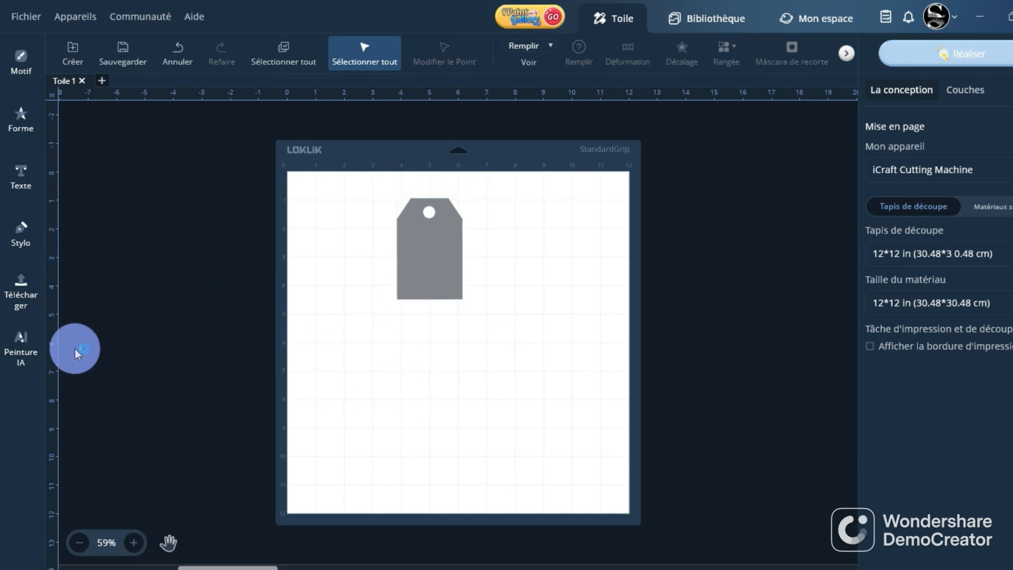
# Step: Import the etoile file from the Téléchargements folder onto the canvas
pyautogui.click(29, 305)
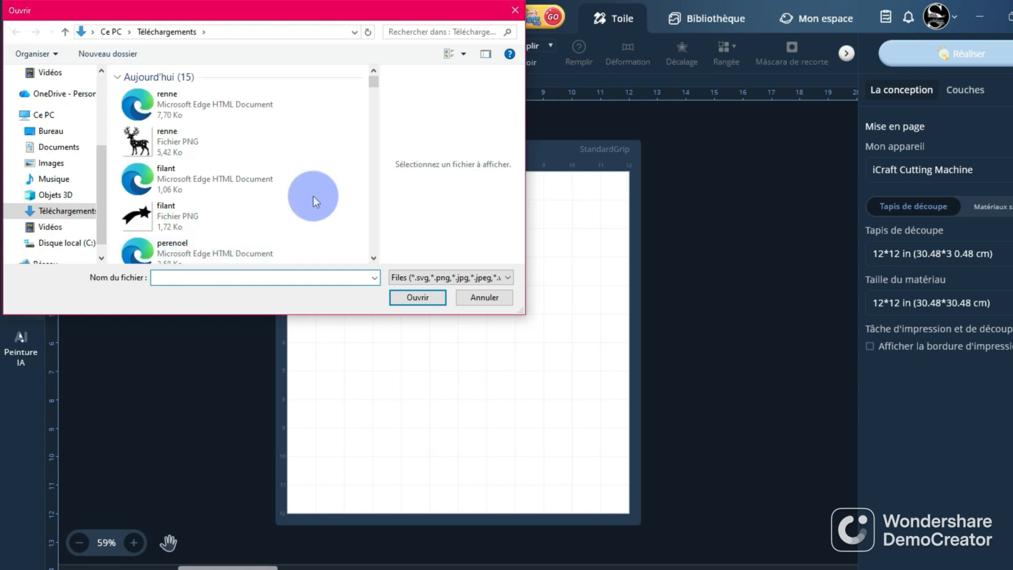
pyautogui.scroll(-3, 373, 259)
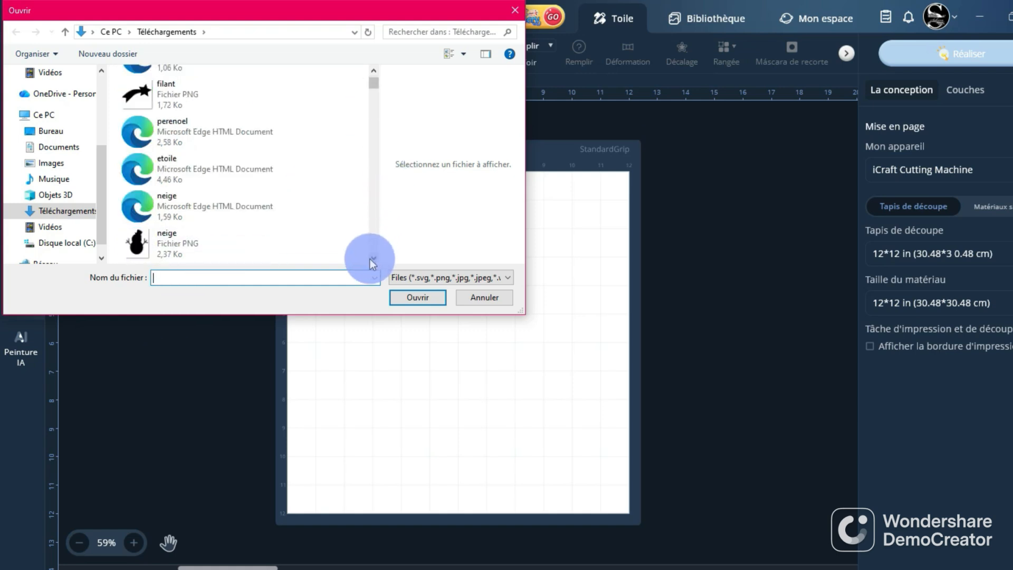
pyautogui.click(246, 182)
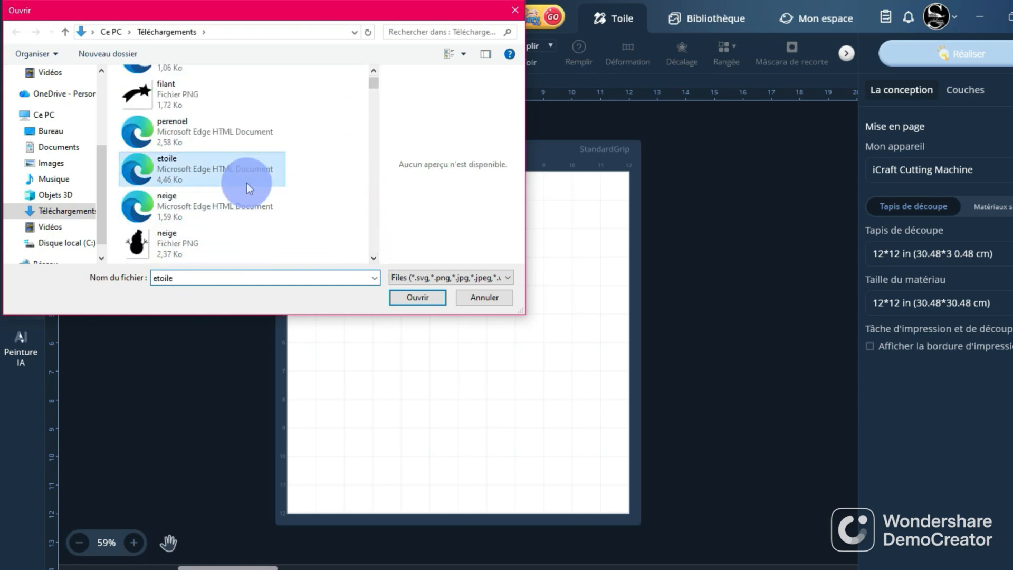
pyautogui.click(404, 297)
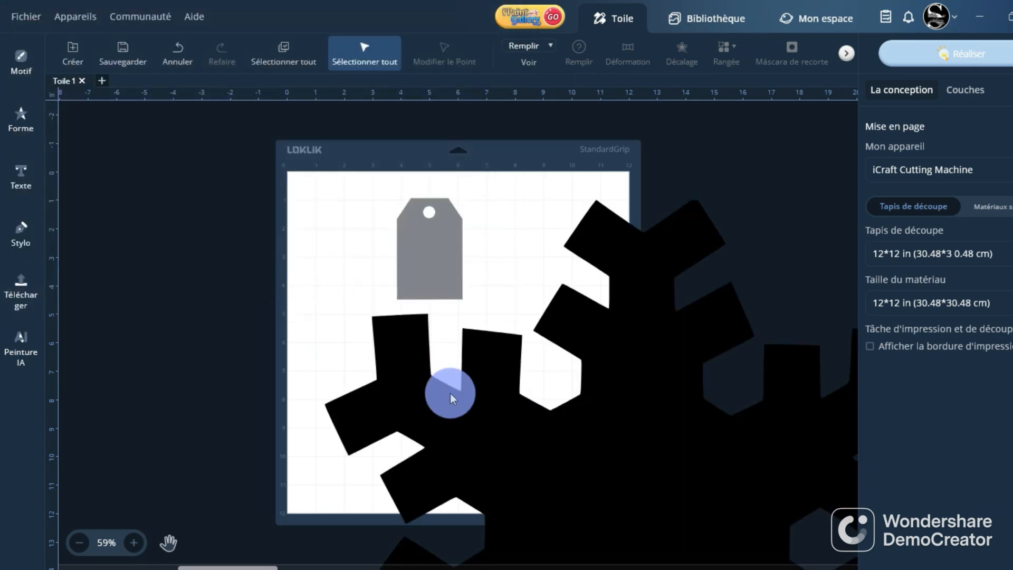
# Step: Shrink the imported snowflake to about 1.33 × 1.40 in and centre it on the tag below the hole
pyautogui.click(450, 393)
pyautogui.moveTo(312, 191); pyautogui.dragTo(445, 299)
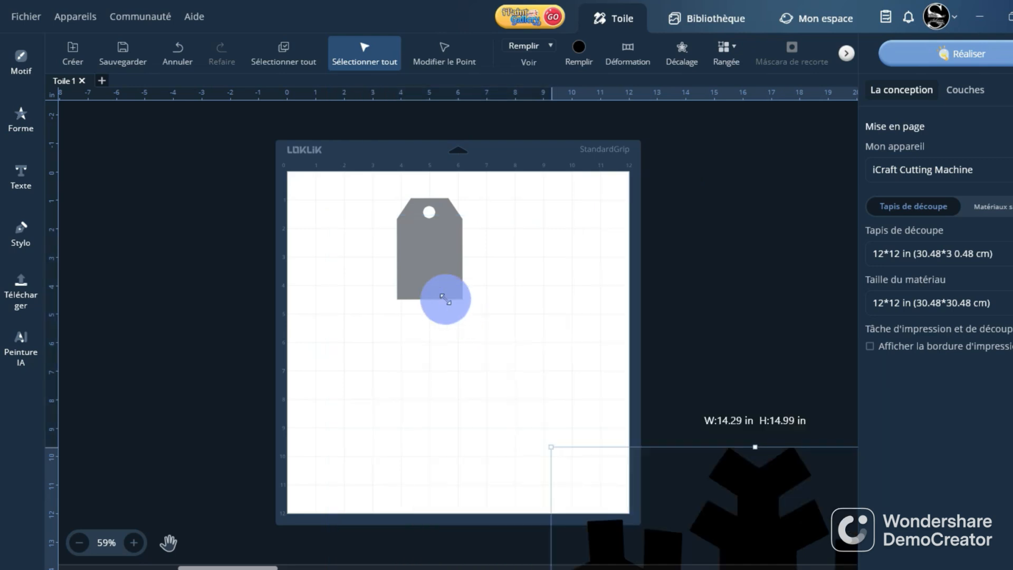
pyautogui.click(445, 300)
pyautogui.moveTo(724, 537); pyautogui.dragTo(631, 477)
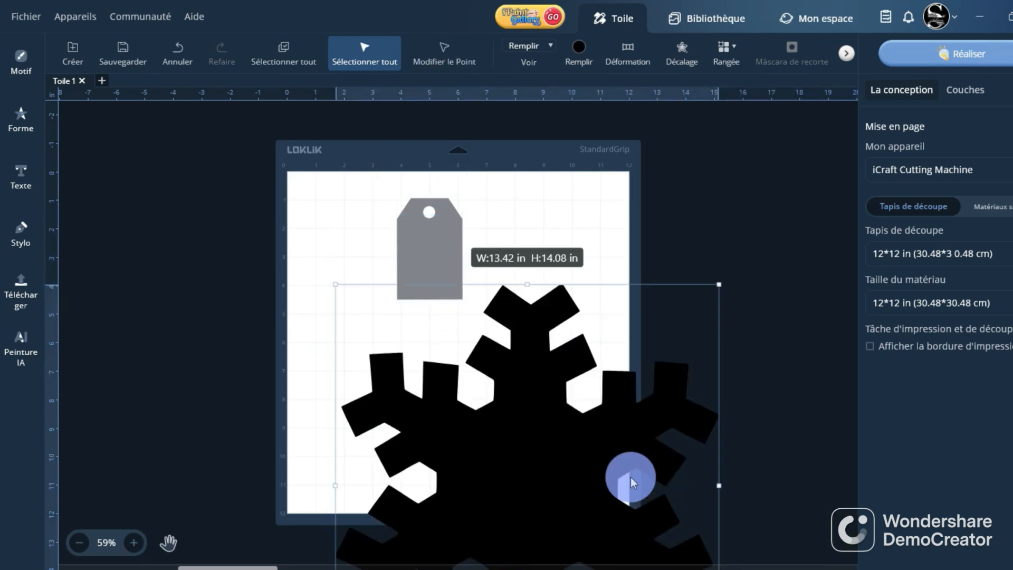
pyautogui.moveTo(530, 353); pyautogui.dragTo(517, 314)
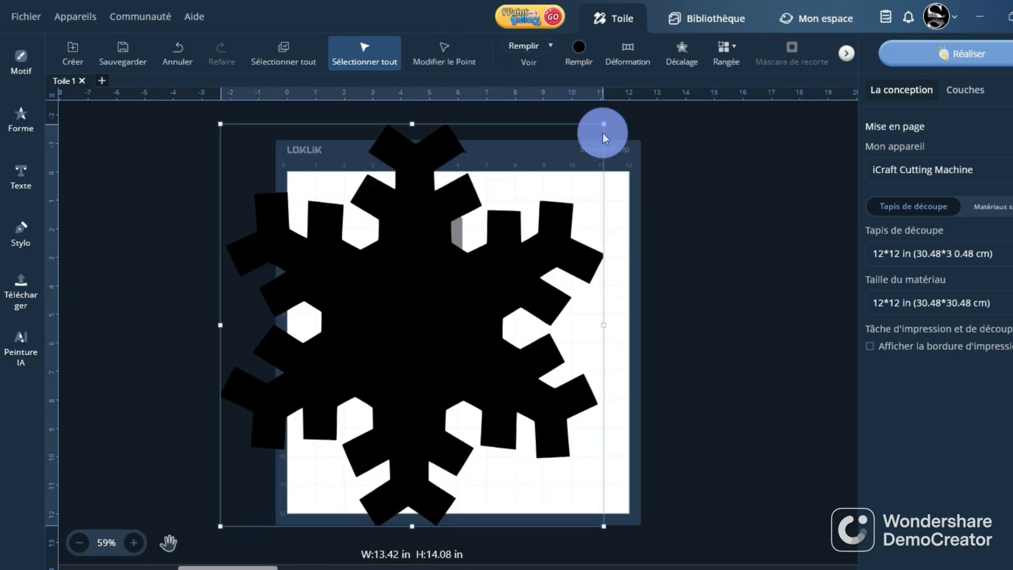
pyautogui.moveTo(600, 120); pyautogui.dragTo(596, 133)
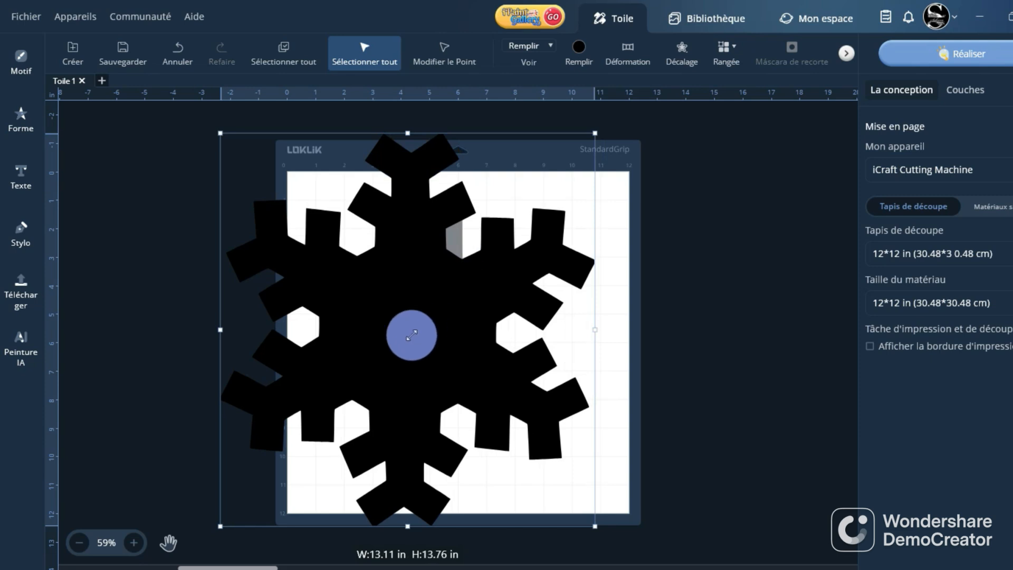
pyautogui.moveTo(412, 335); pyautogui.dragTo(473, 265)
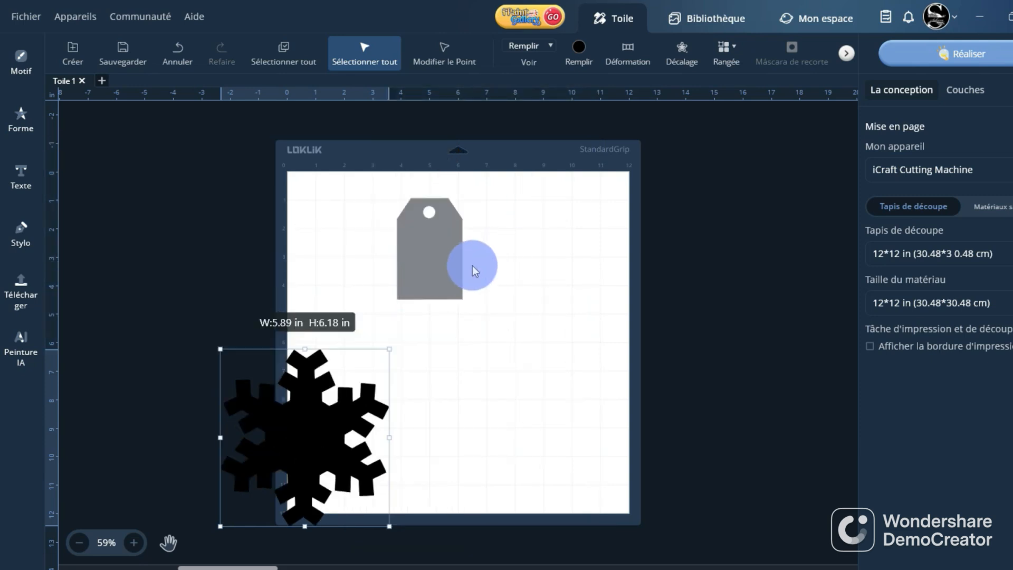
pyautogui.moveTo(389, 350); pyautogui.dragTo(435, 261)
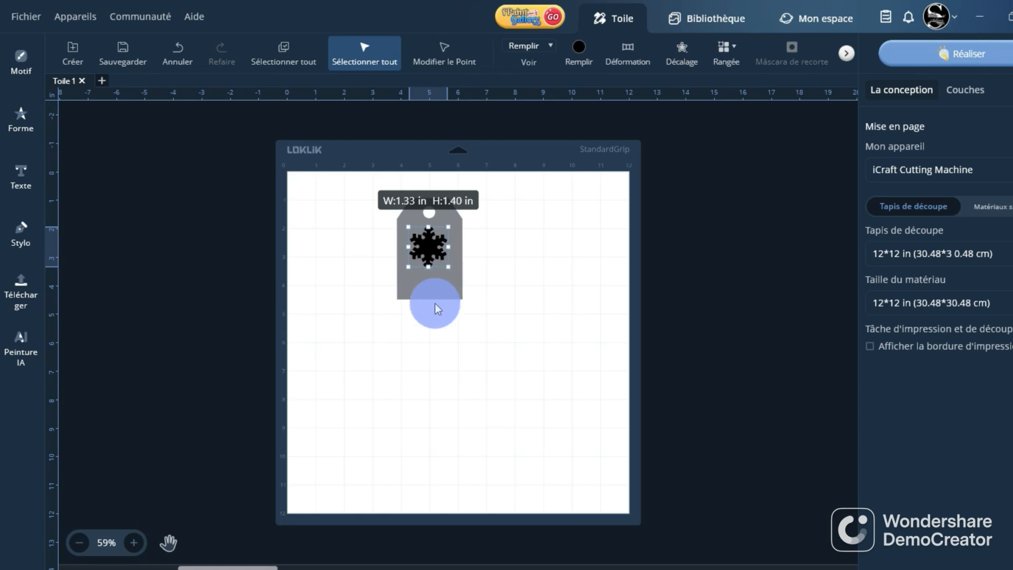
pyautogui.click(438, 368)
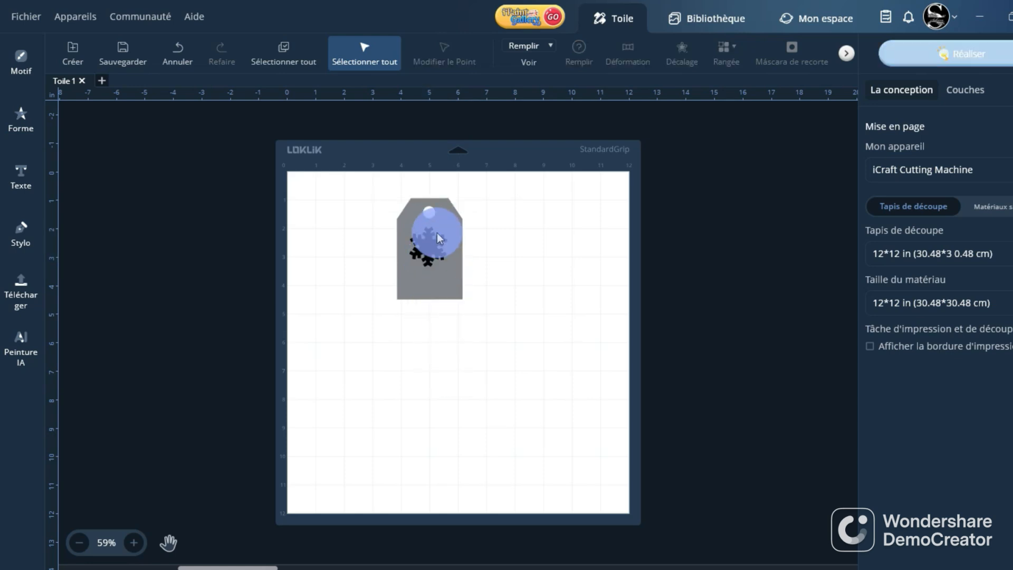
pyautogui.moveTo(437, 234); pyautogui.dragTo(428, 244)
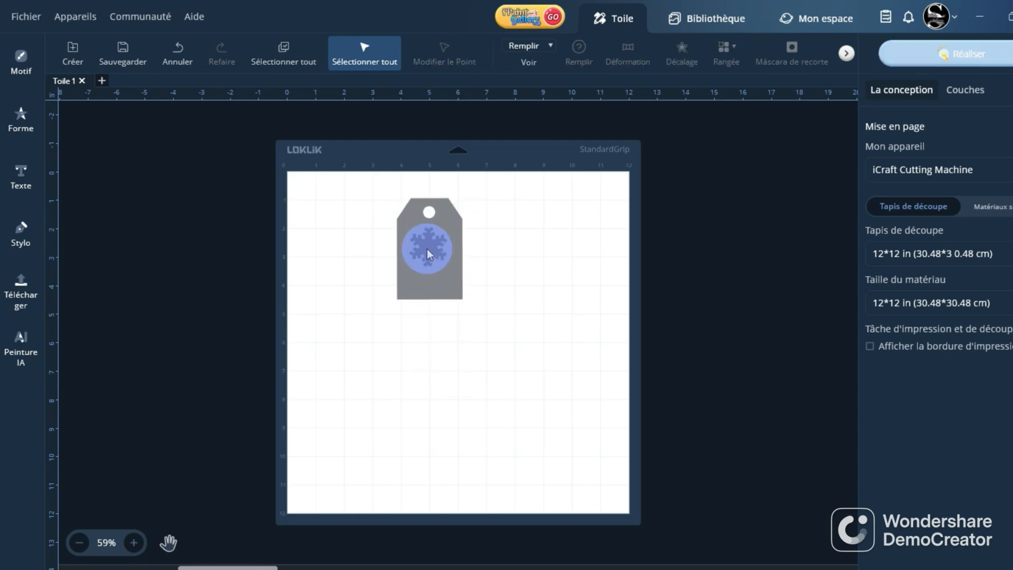
# Step: Add a text object to the canvas and replace its default wording with the recipient's first name
pyautogui.click(27, 178)
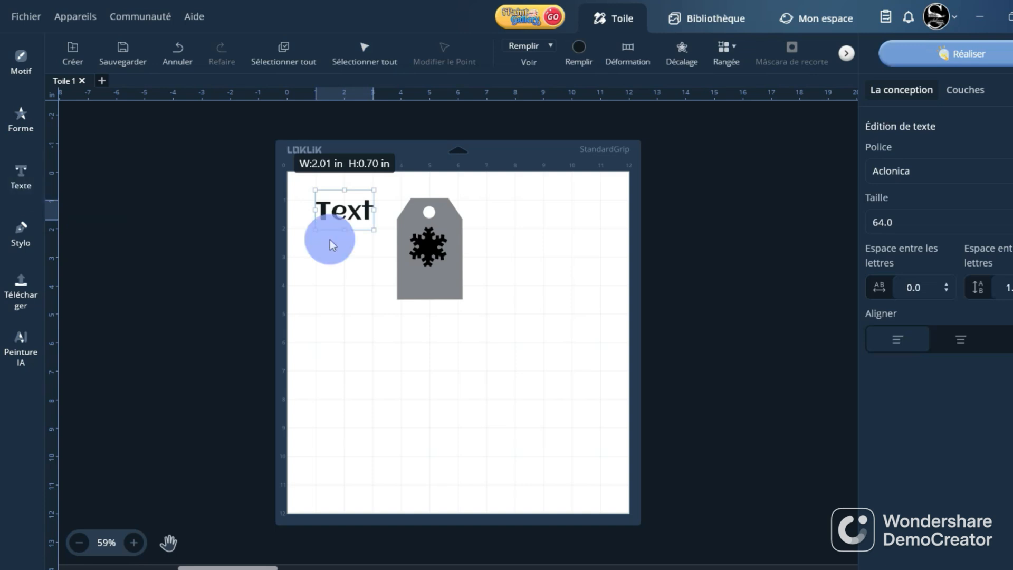
pyautogui.doubleClick(369, 219)
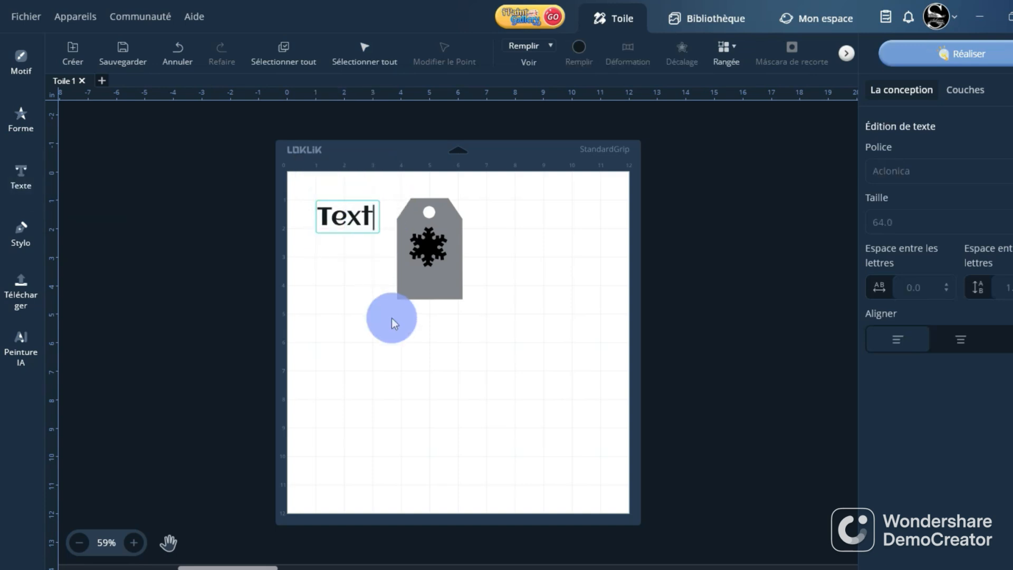
pyautogui.press('BackSpace')
pyautogui.press('BackSpace')
pyautogui.press('BackSpace')
pyautogui.press('BackSpace')
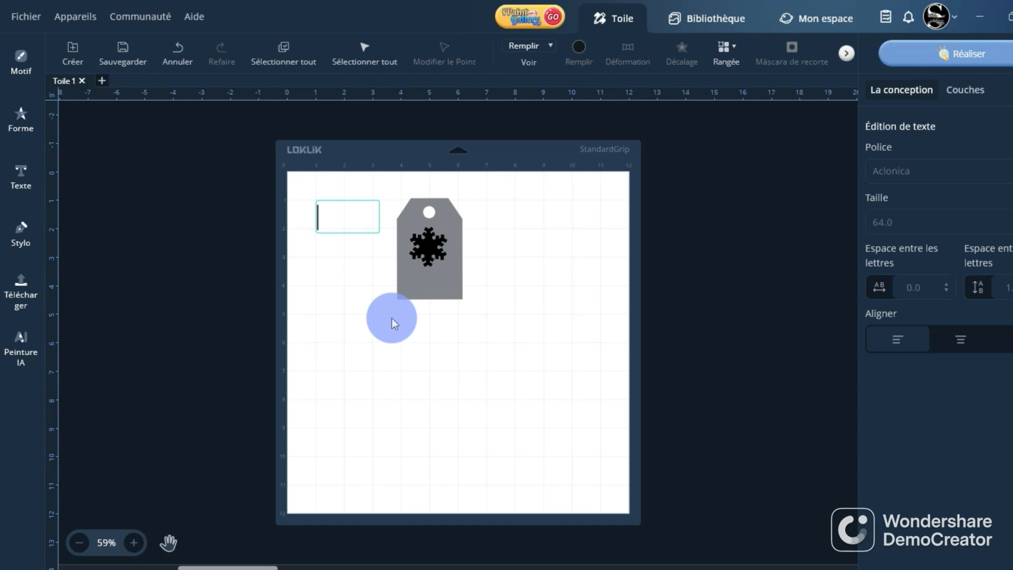
pyautogui.write('Véro')
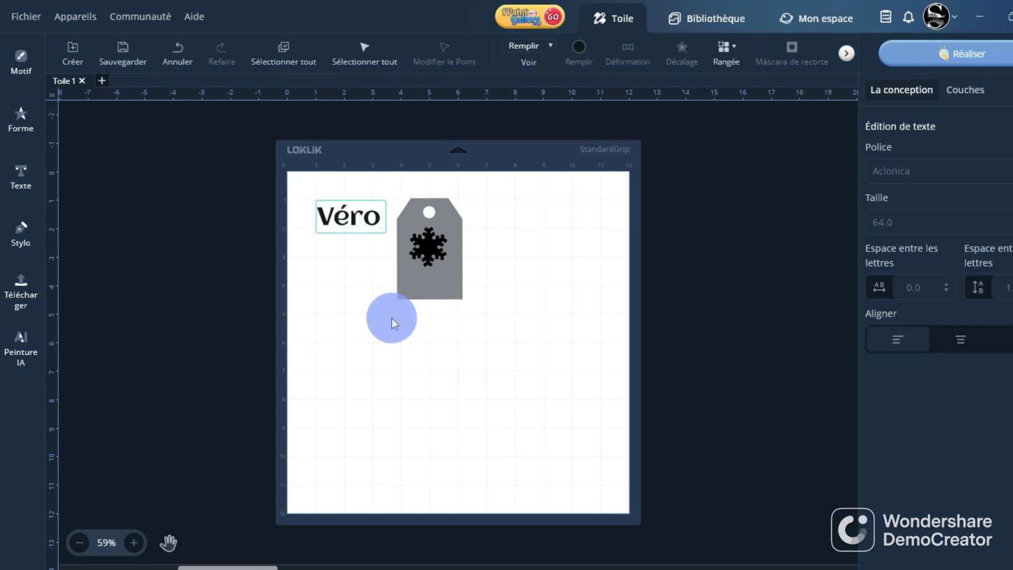
pyautogui.click(366, 295)
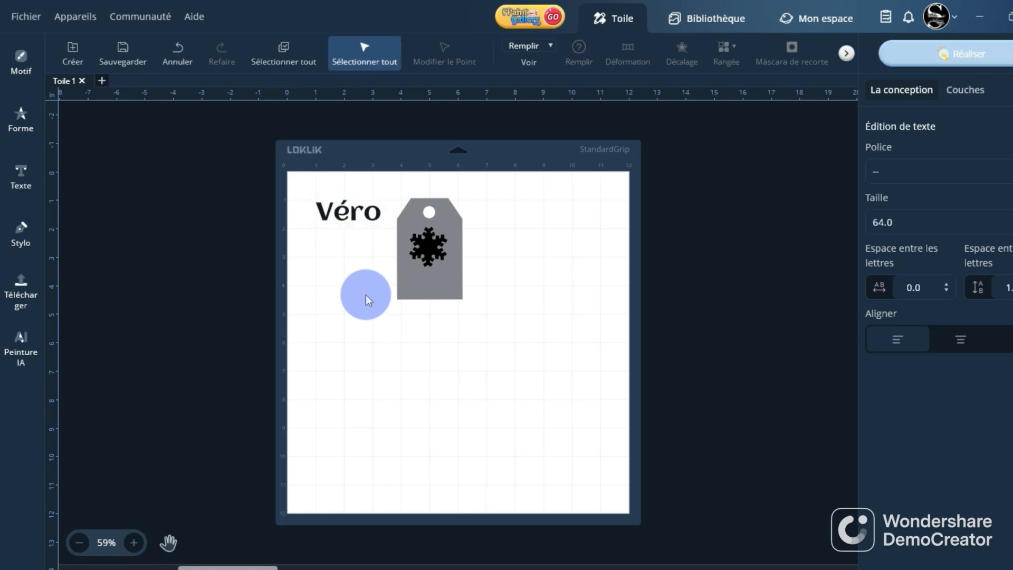
# Step: Place the name on the tag below the snowflake at about 1.79 × 0.57 in and fill it with black
pyautogui.click(360, 225)
pyautogui.moveTo(360, 220); pyautogui.dragTo(442, 293)
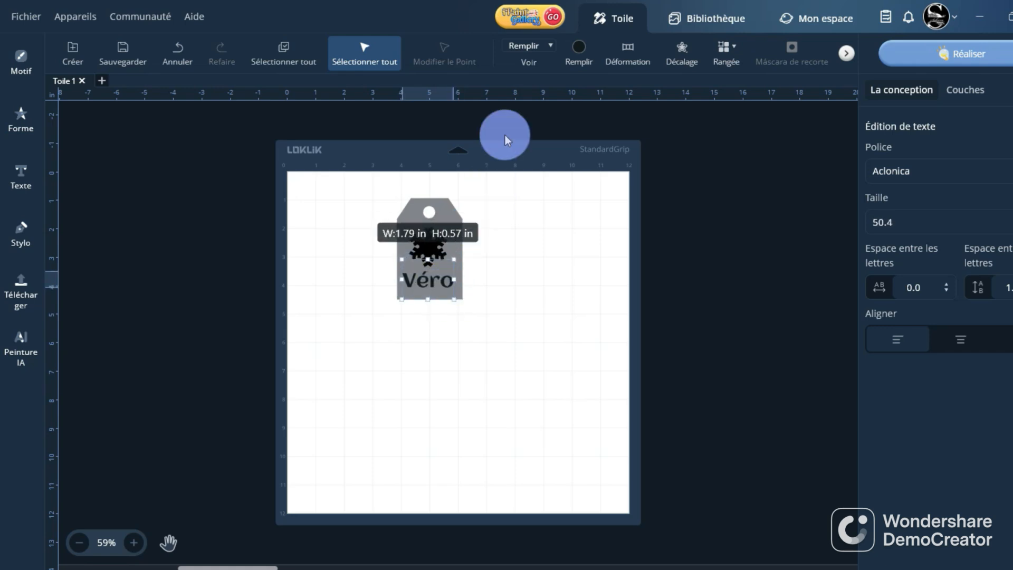
pyautogui.click(582, 63)
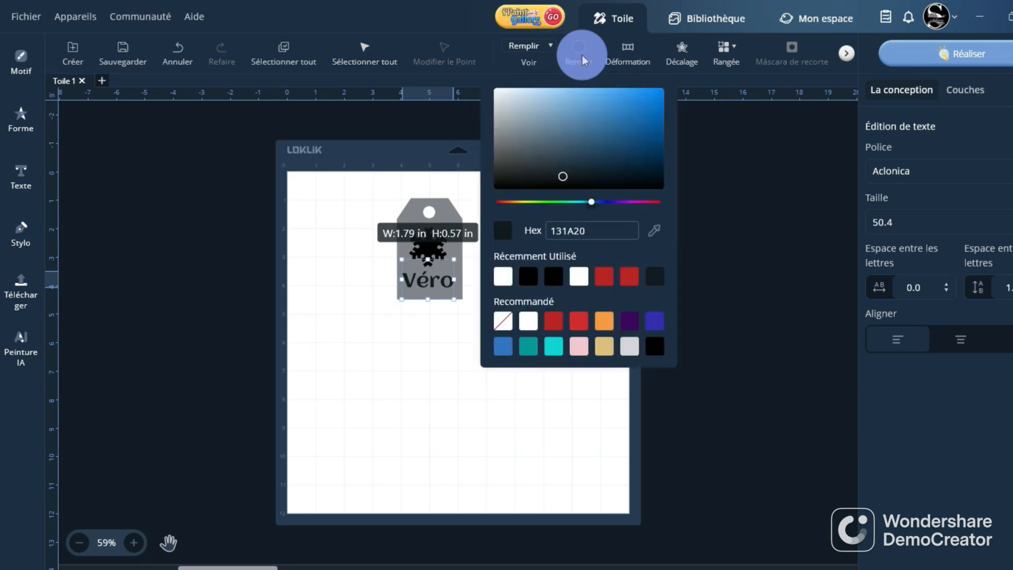
pyautogui.click(655, 353)
pyautogui.click(450, 404)
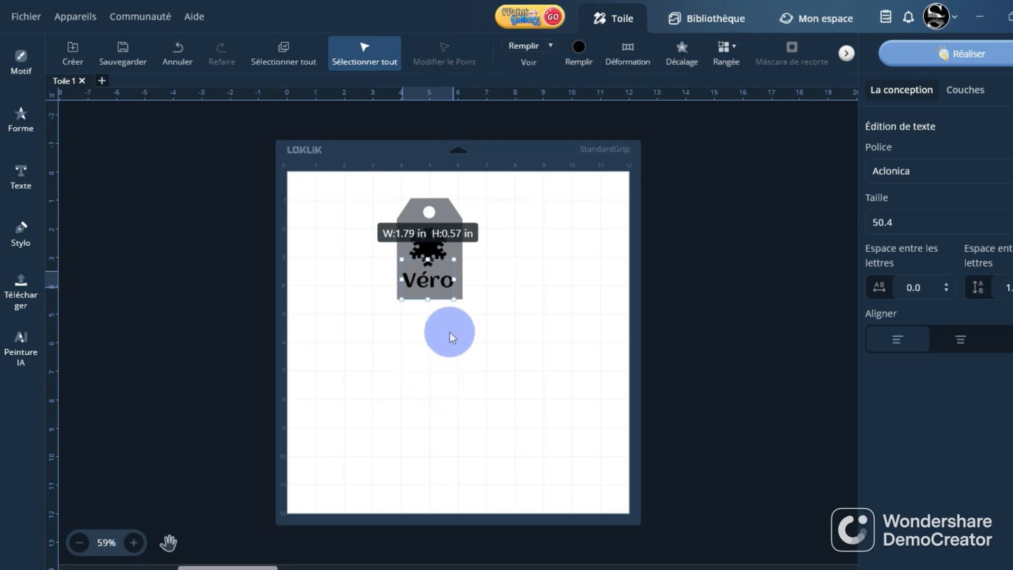
pyautogui.click(450, 331)
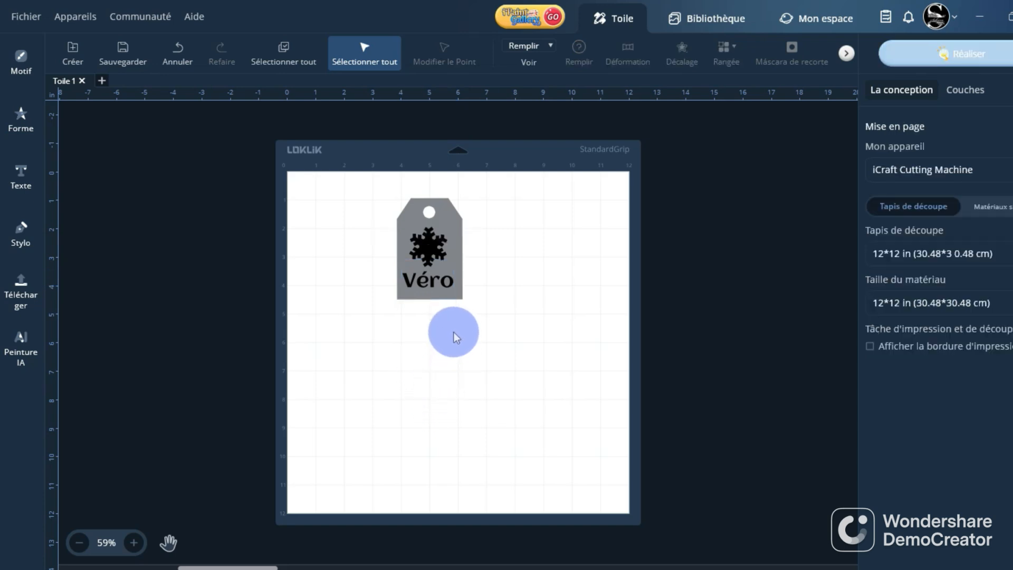
# Step: Group the snowflake, the name and the tag into one object and move it slightly down and to the right
pyautogui.click(425, 255)
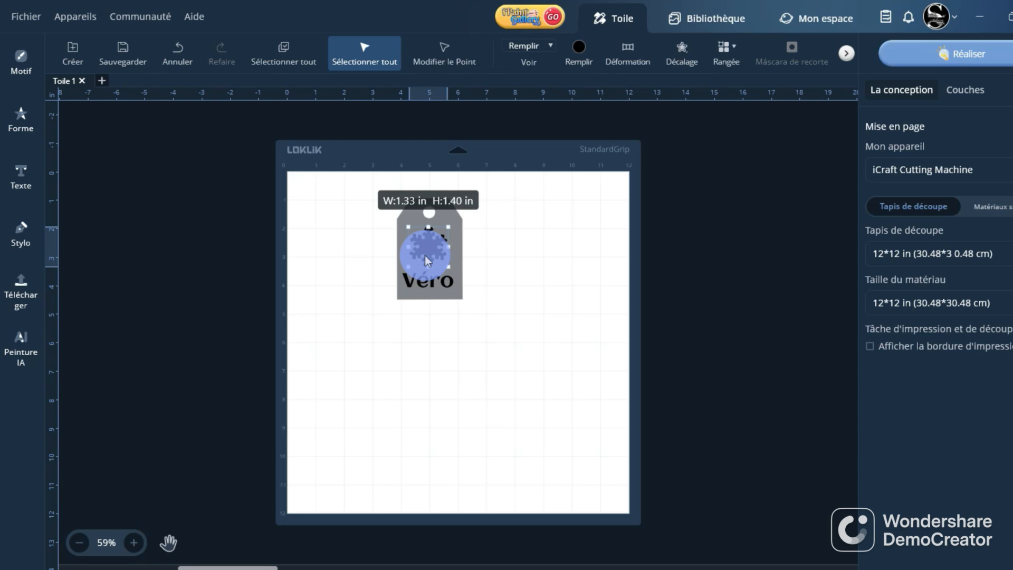
pyautogui.click(433, 281)
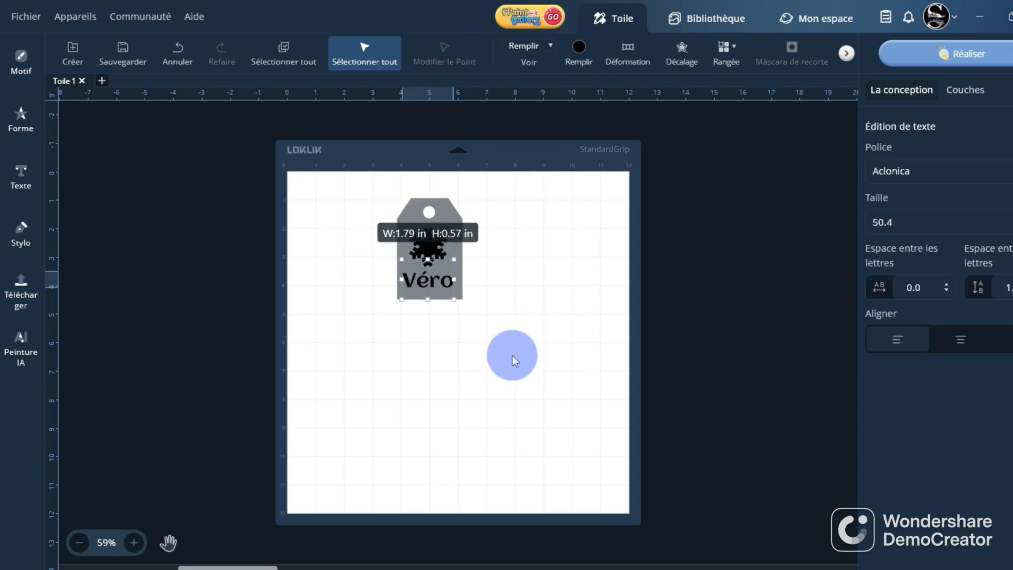
pyautogui.click(506, 356)
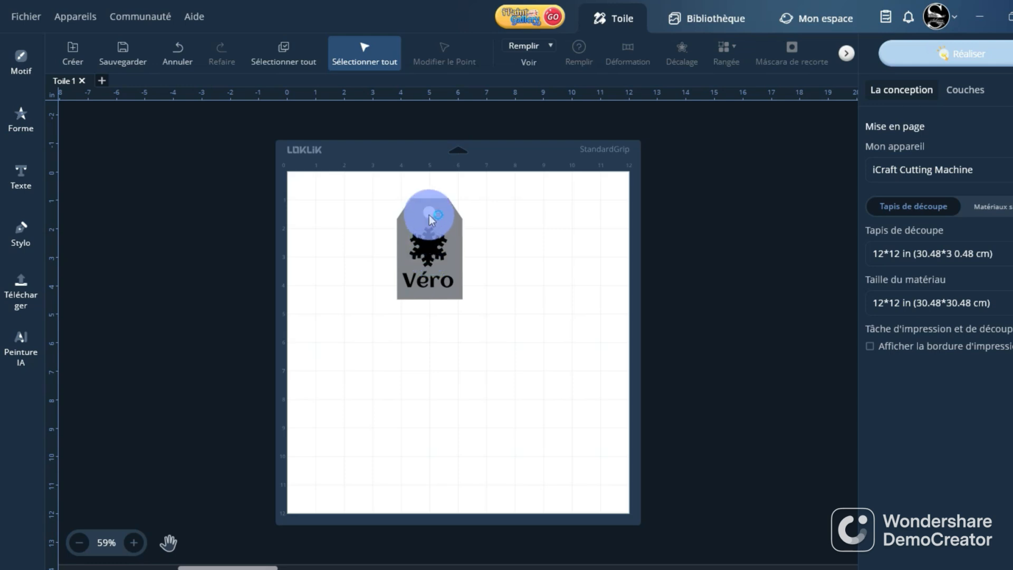
pyautogui.click(429, 252)
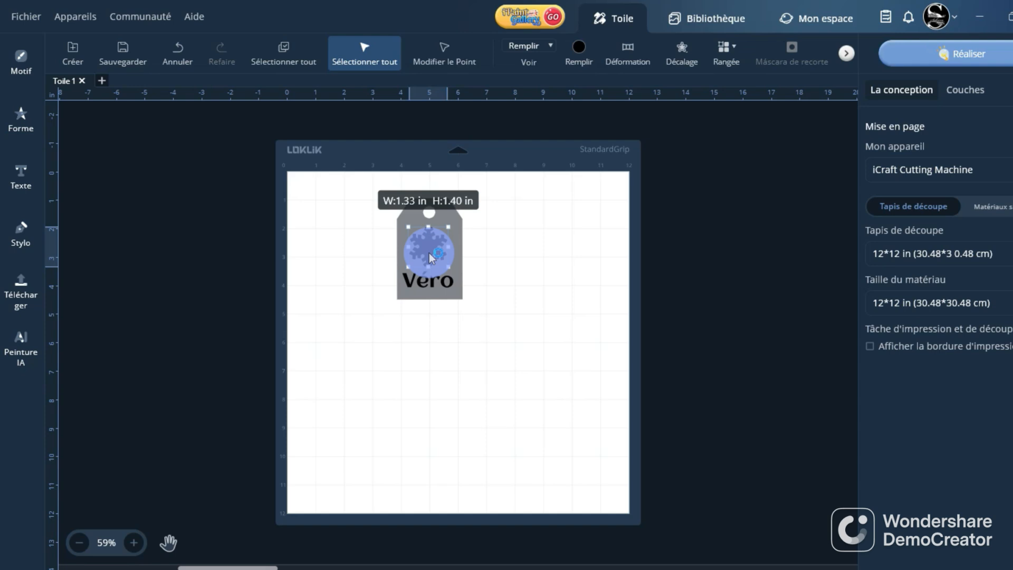
pyautogui.keyDown('shift'); pyautogui.click(430, 280); pyautogui.keyUp('shift')
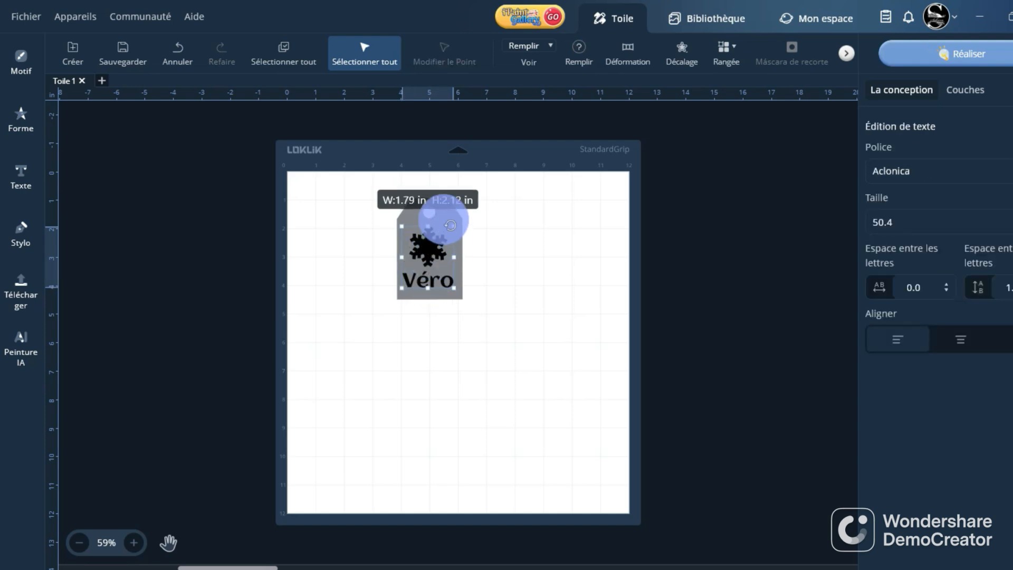
pyautogui.keyDown('shift'); pyautogui.click(441, 216); pyautogui.keyUp('shift')
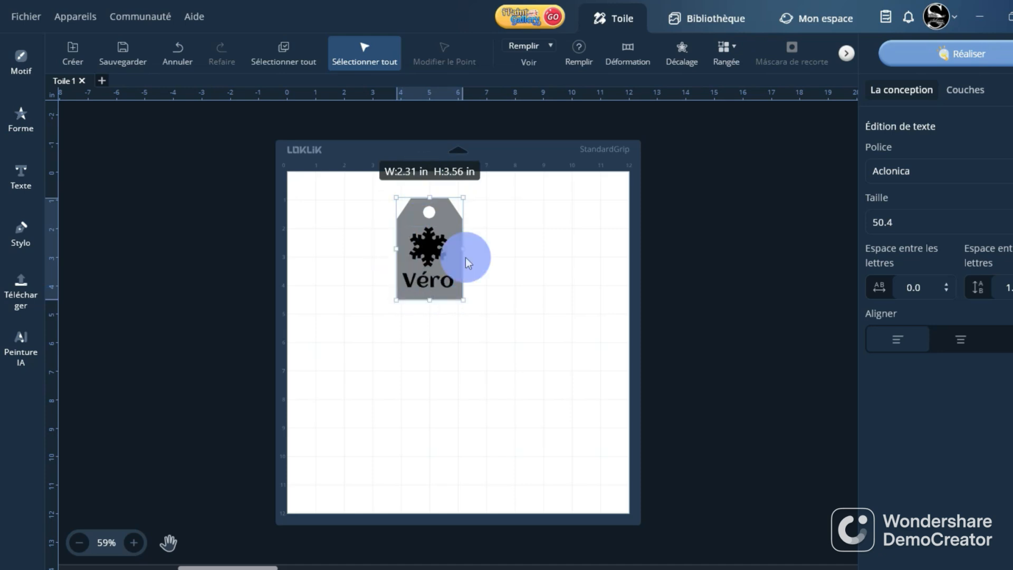
pyautogui.rightClick(429, 247)
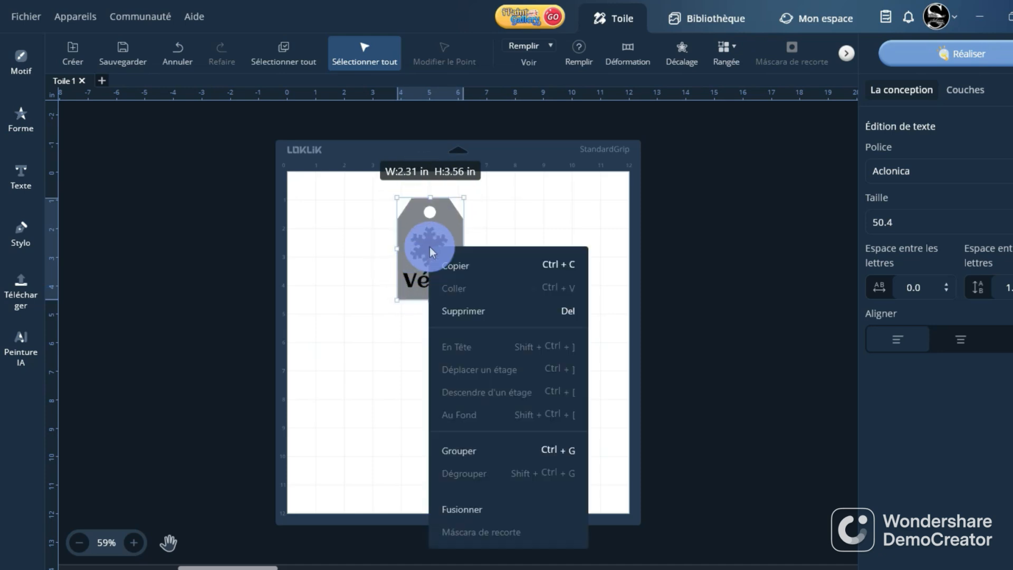
pyautogui.click(473, 451)
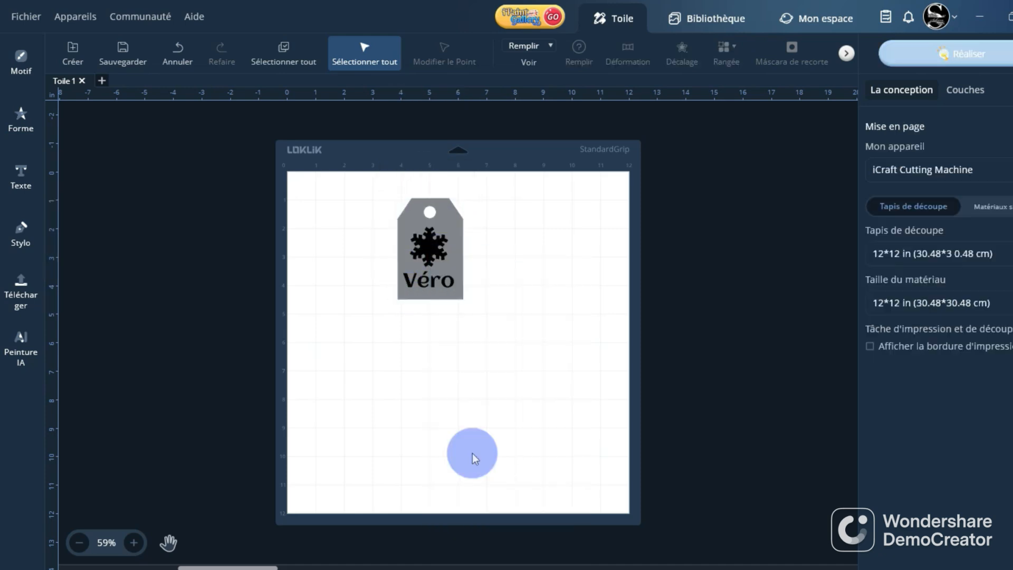
pyautogui.moveTo(444, 288)
pyautogui.mouseDown()
pyautogui.moveTo(479, 387)
pyautogui.moveTo(457, 301)
pyautogui.mouseUp()
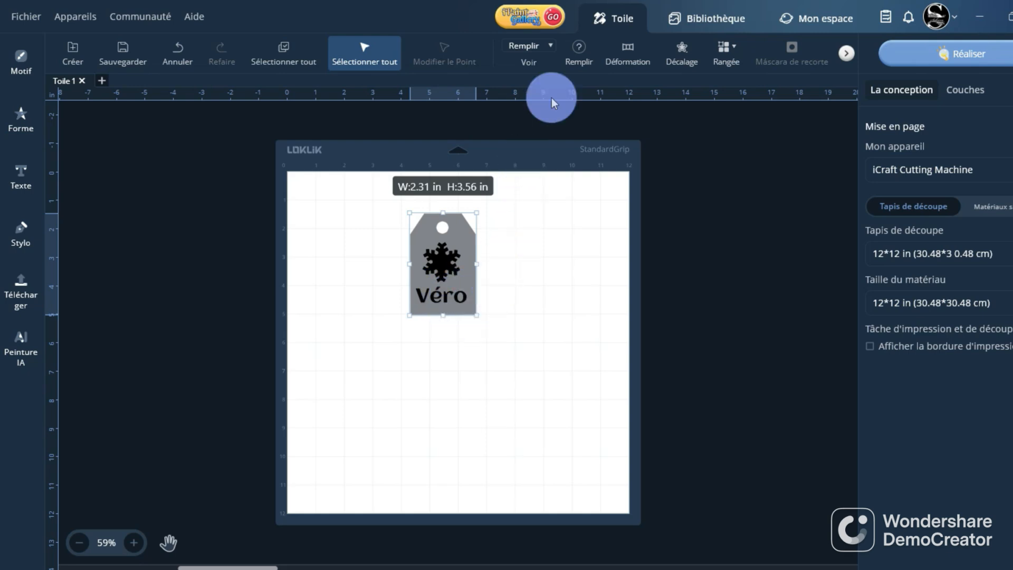
# Step: Fill the whole grouped tag with black and move it near the upper-left corner of the mat
pyautogui.click(577, 52)
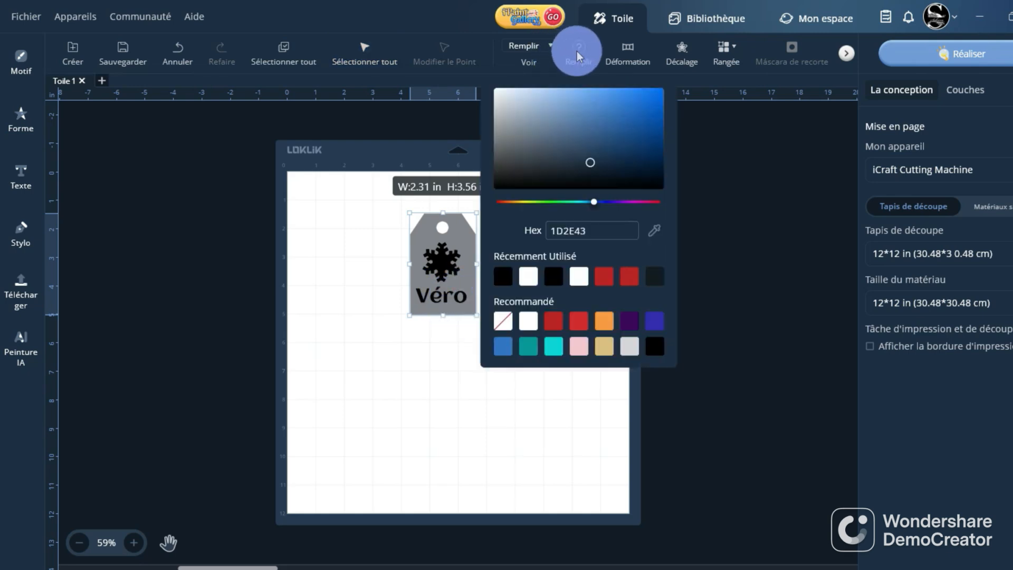
pyautogui.click(654, 346)
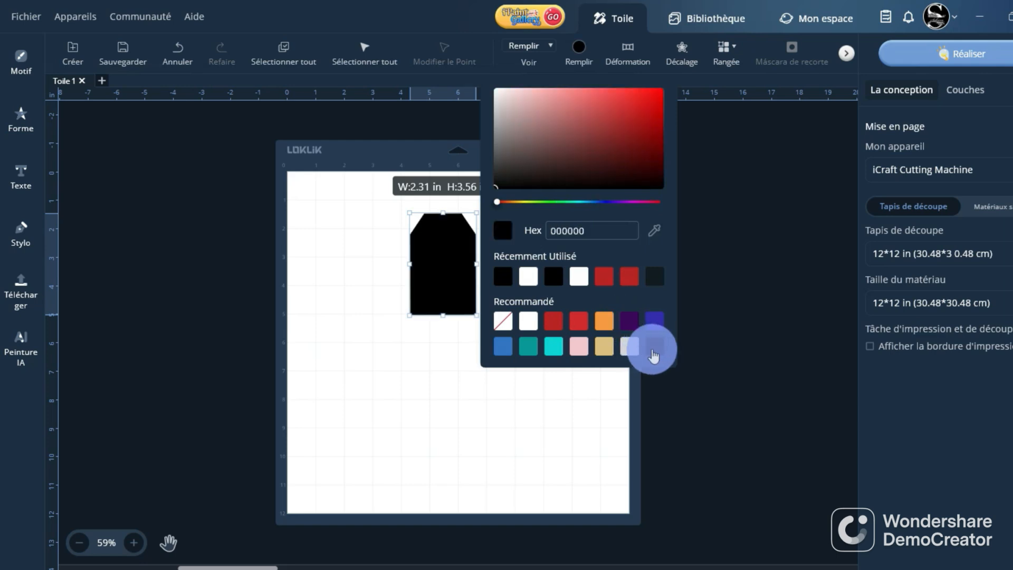
pyautogui.click(594, 415)
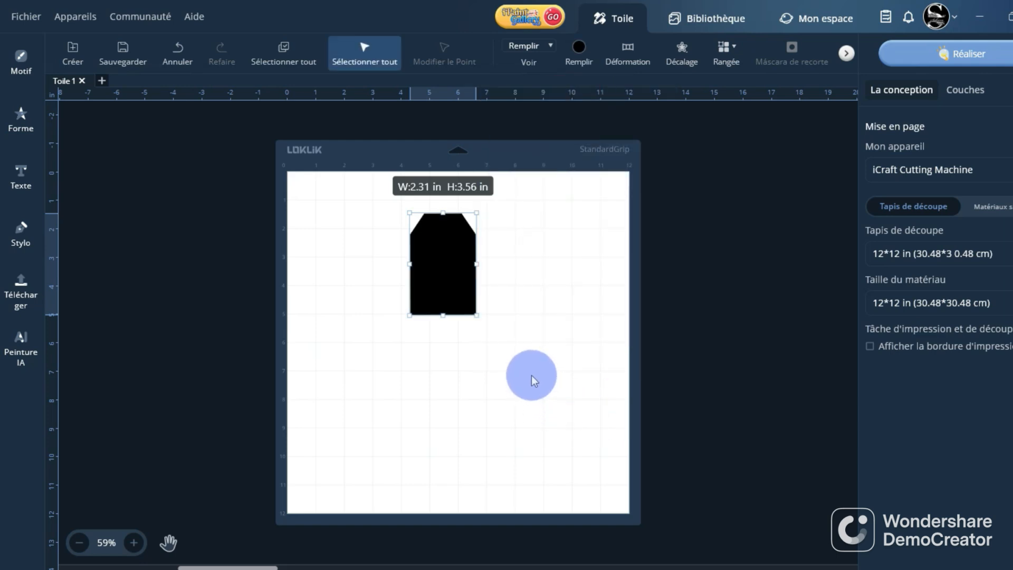
pyautogui.click(451, 283)
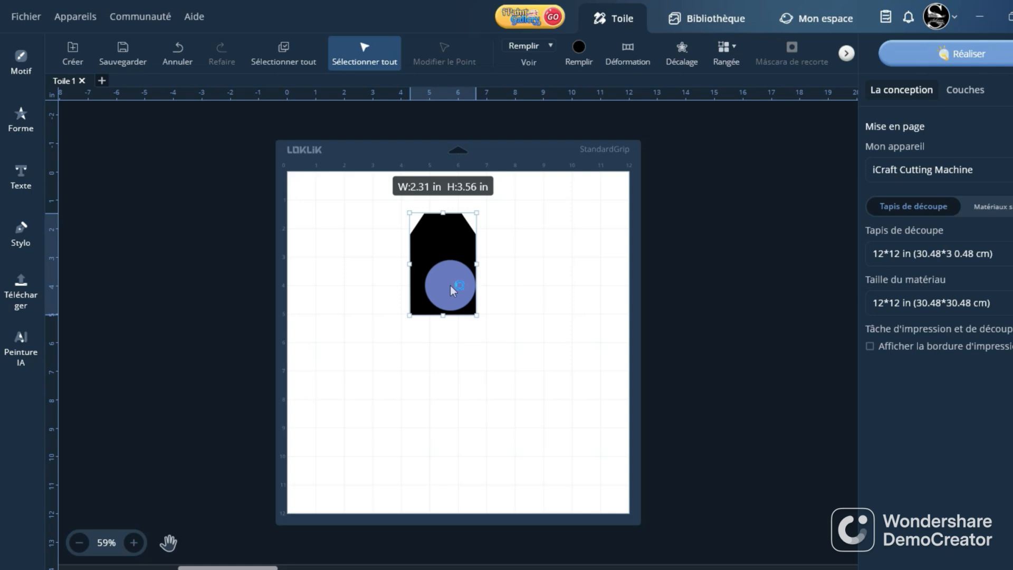
pyautogui.moveTo(451, 286); pyautogui.dragTo(357, 273)
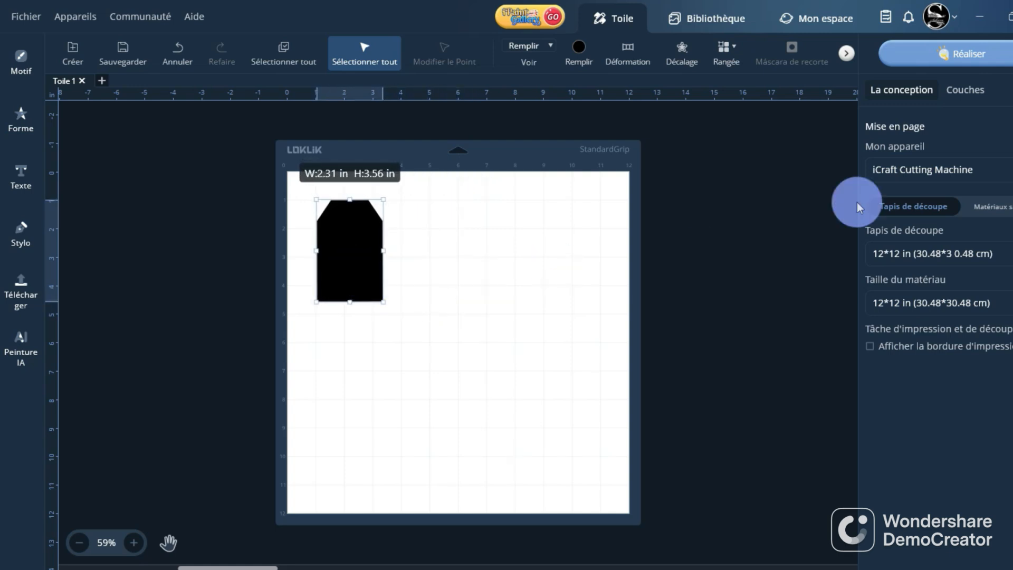
# Step: Open the cutting setup, choose the Découpe standard mode and include all colour groups in the cut
pyautogui.click(945, 69)
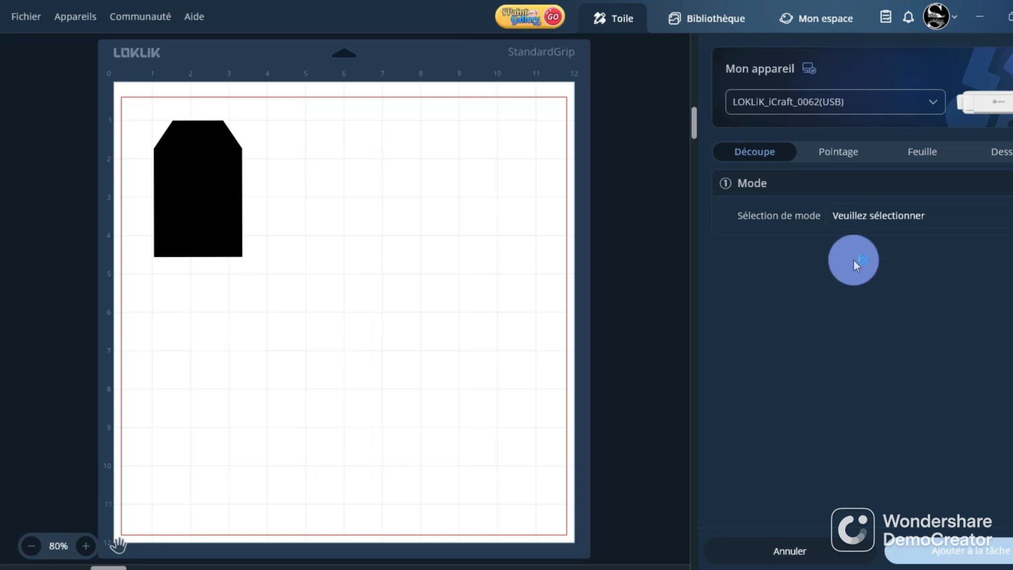
pyautogui.click(864, 216)
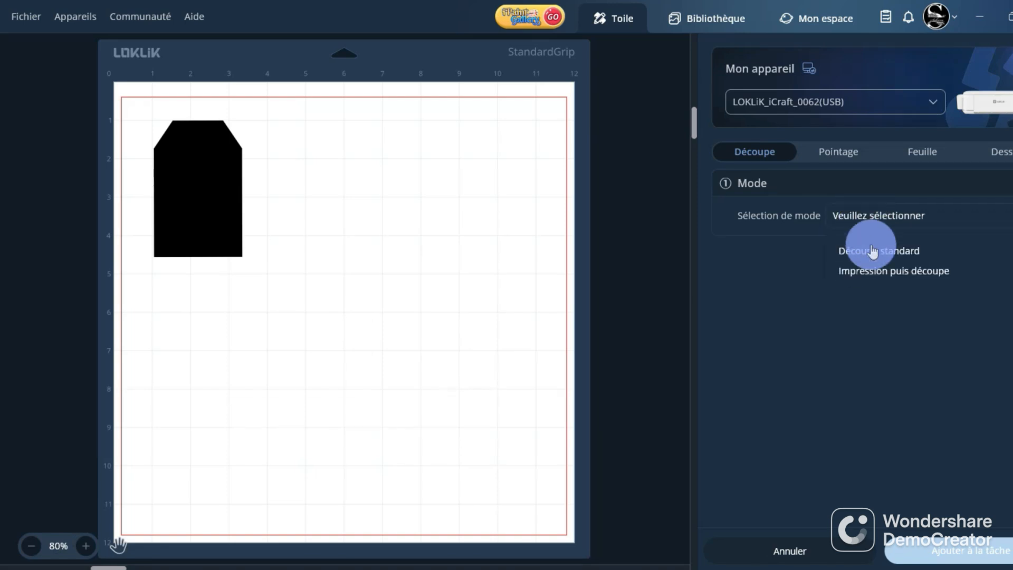
pyautogui.click(872, 260)
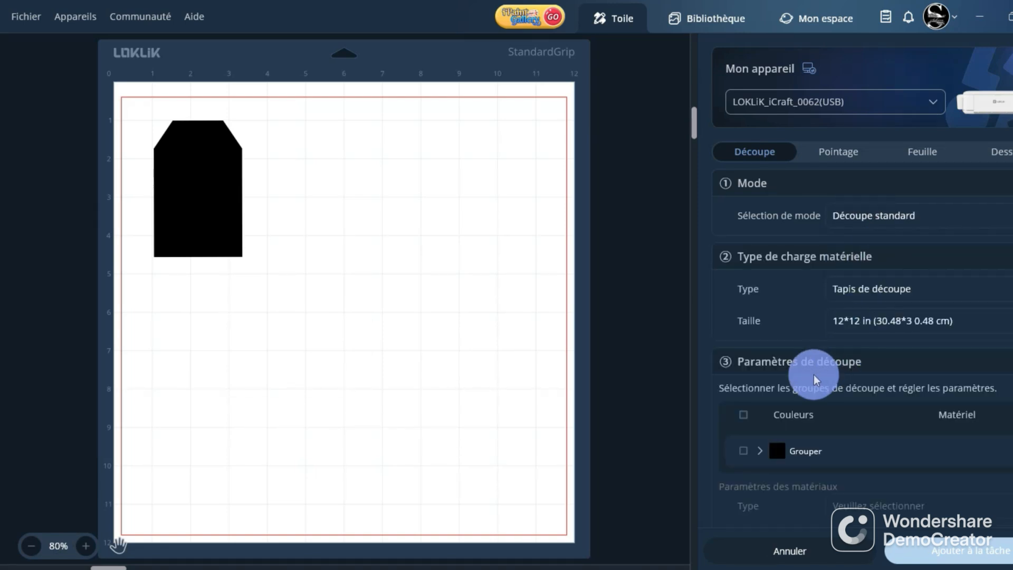
pyautogui.click(744, 415)
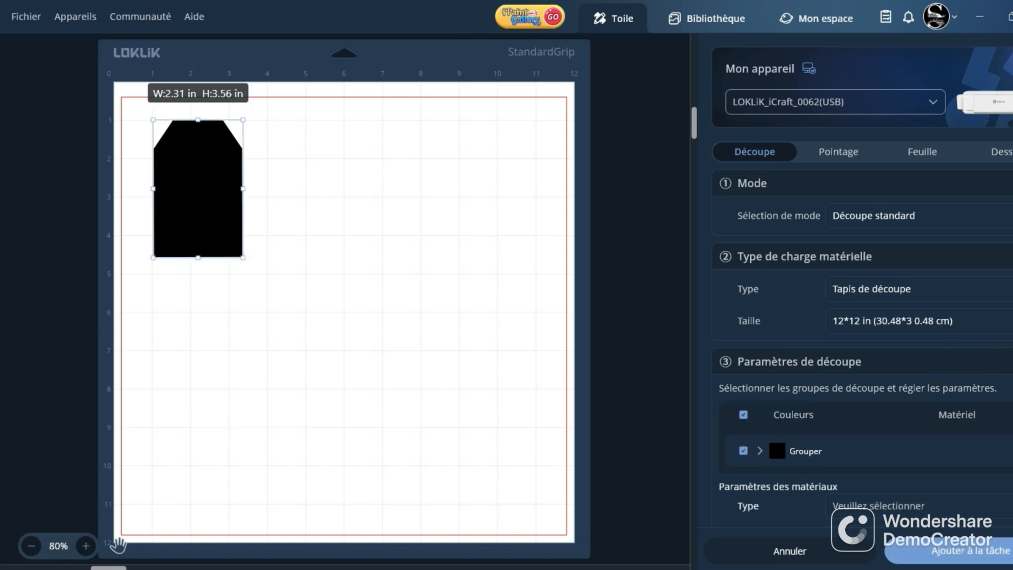
# Step: Set the material type to LOKLiK Papier cartonné (180g) from the Papier & Autres category
pyautogui.scroll(-2, 865, 369)
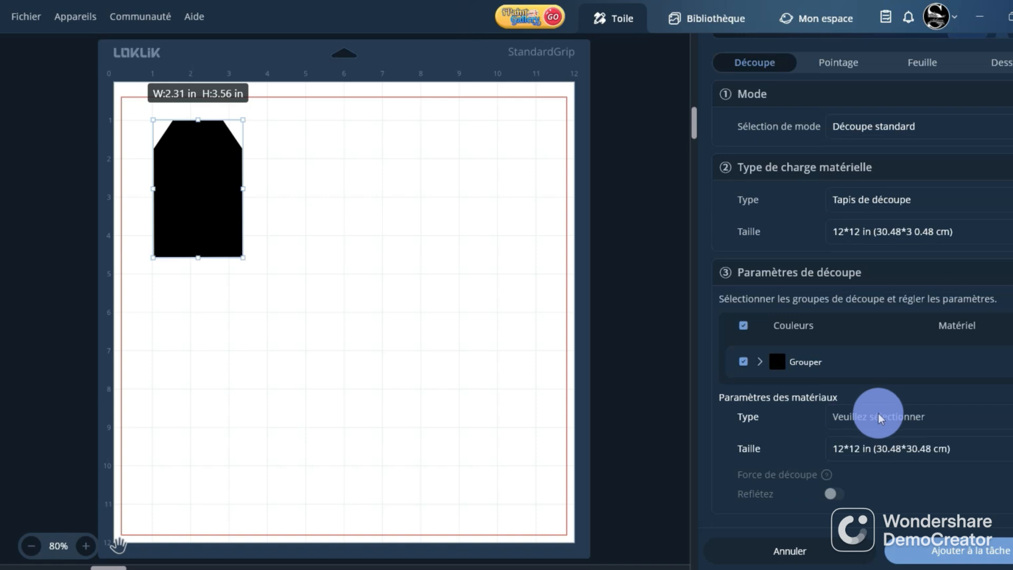
pyautogui.click(878, 413)
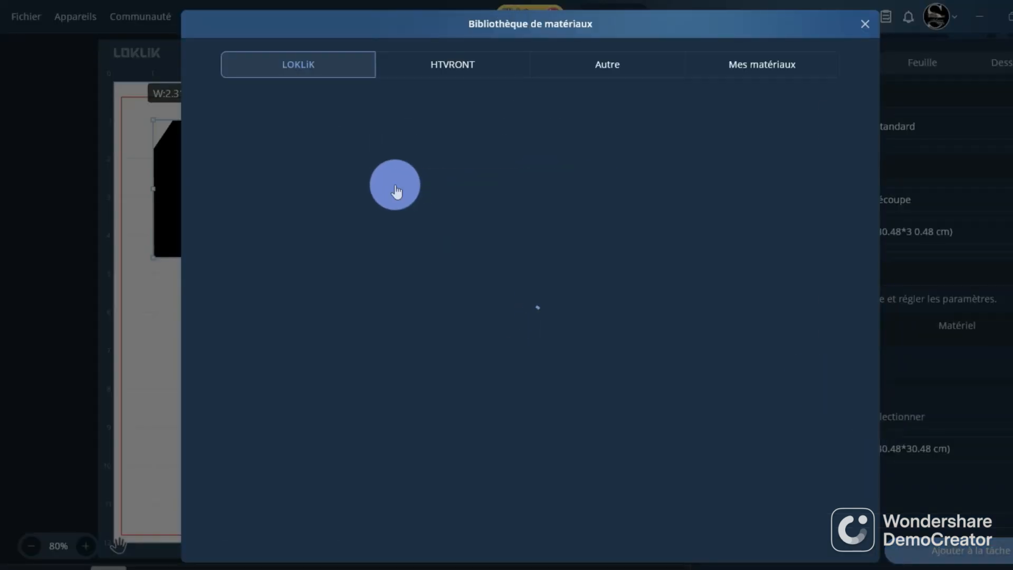
pyautogui.click(275, 179)
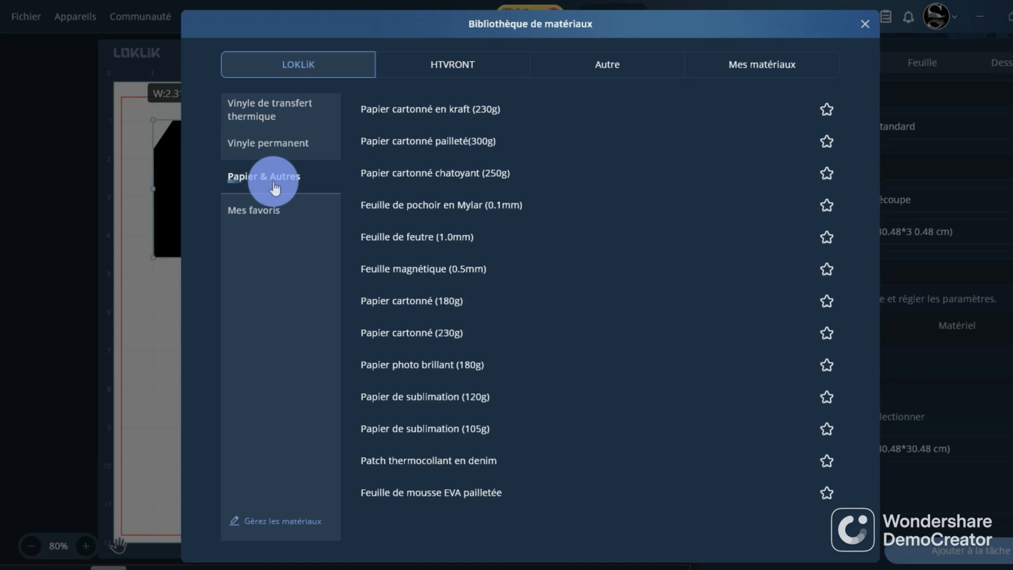
pyautogui.click(429, 301)
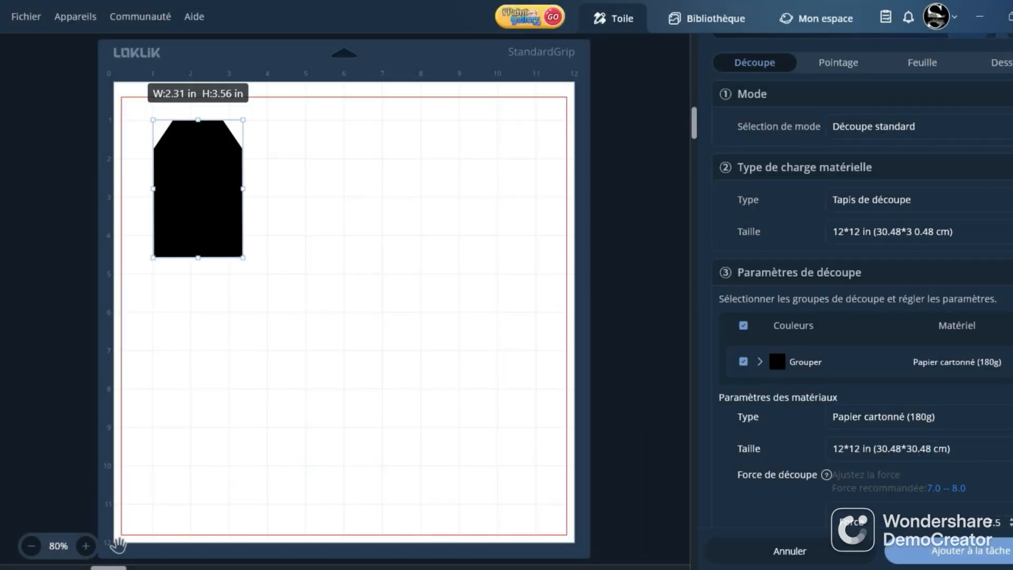
# Step: Set the number of cuts to 2 and add the job to the task list
pyautogui.scroll(-3, 866, 285)
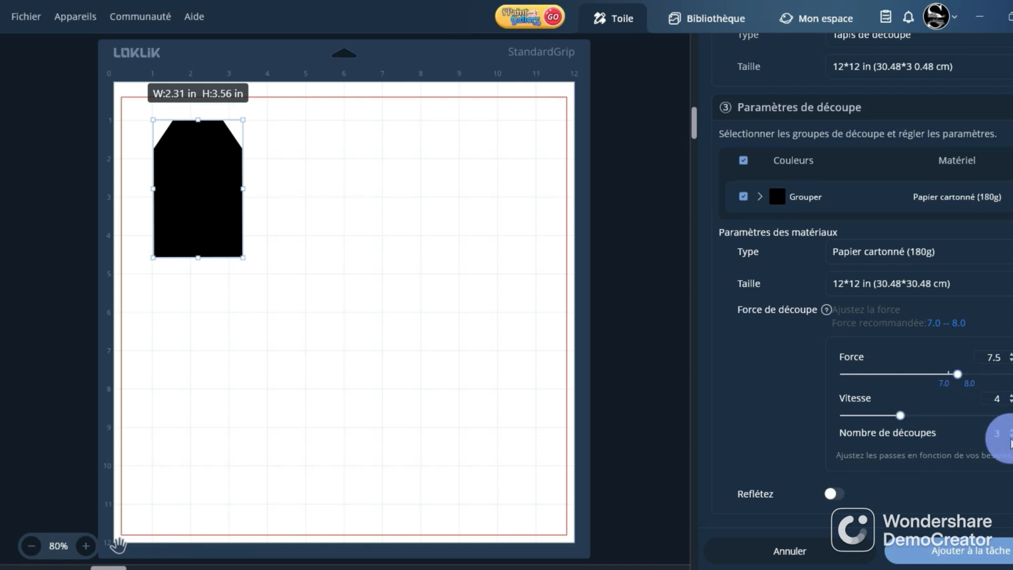
pyautogui.click(1011, 437)
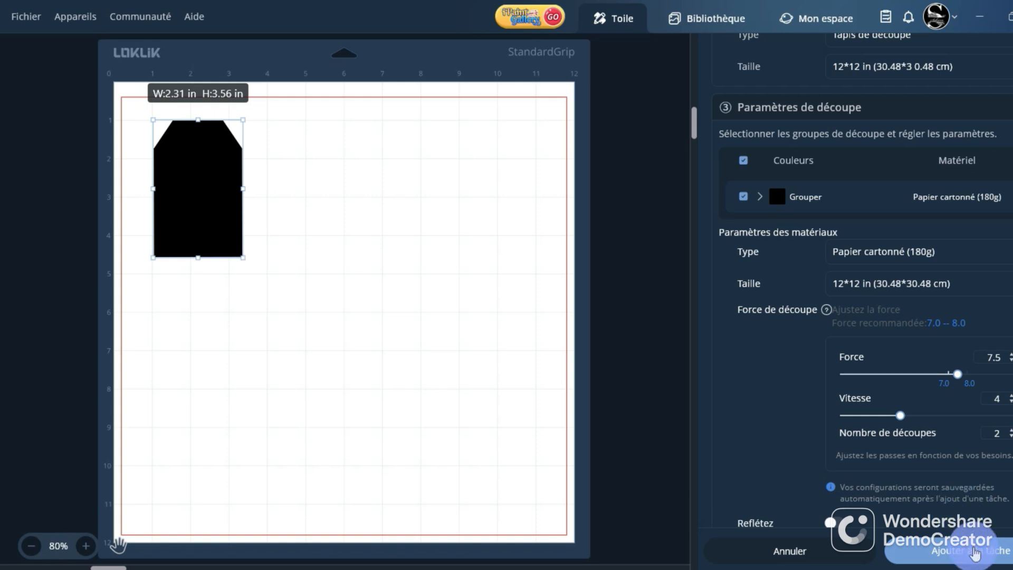
pyautogui.click(975, 553)
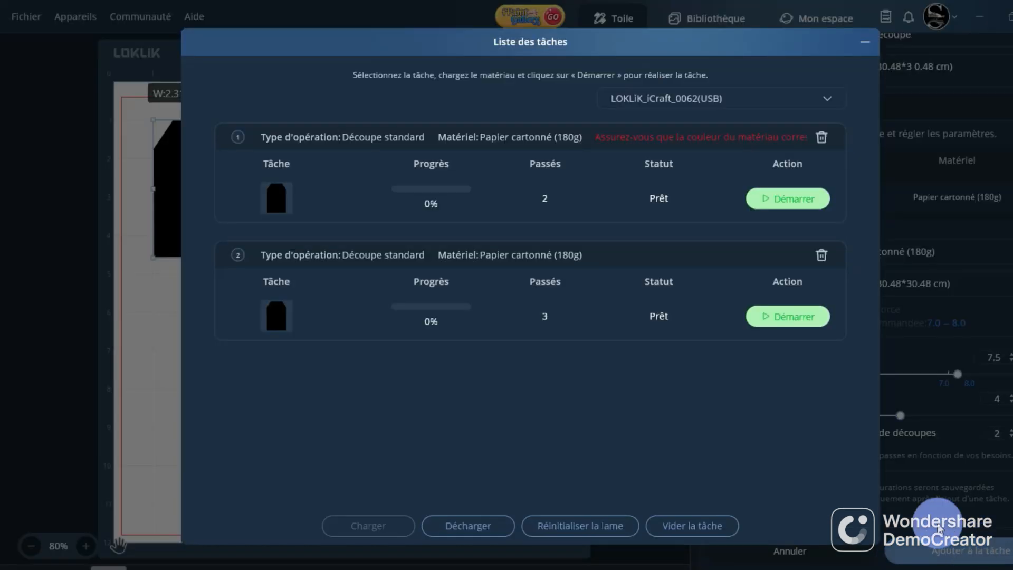
# Step: Start the two-pass cutting task on the iCraft machine and pause it
pyautogui.click(782, 202)
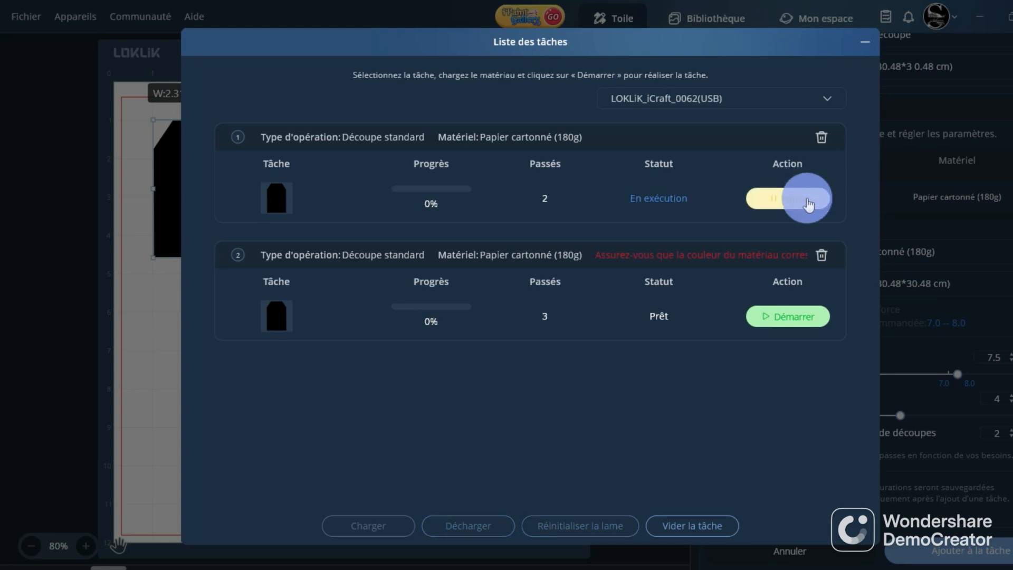
pyautogui.click(808, 204)
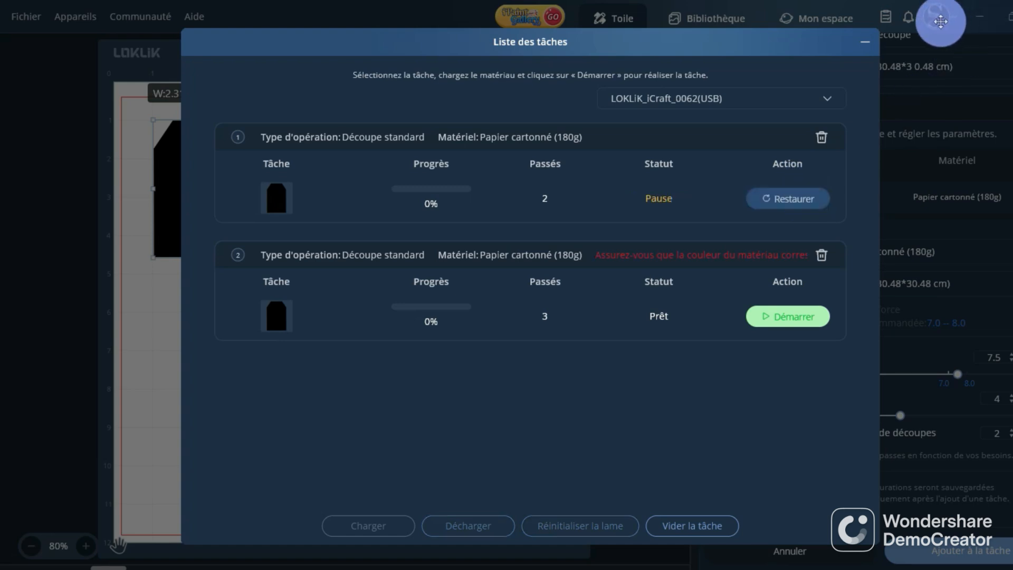